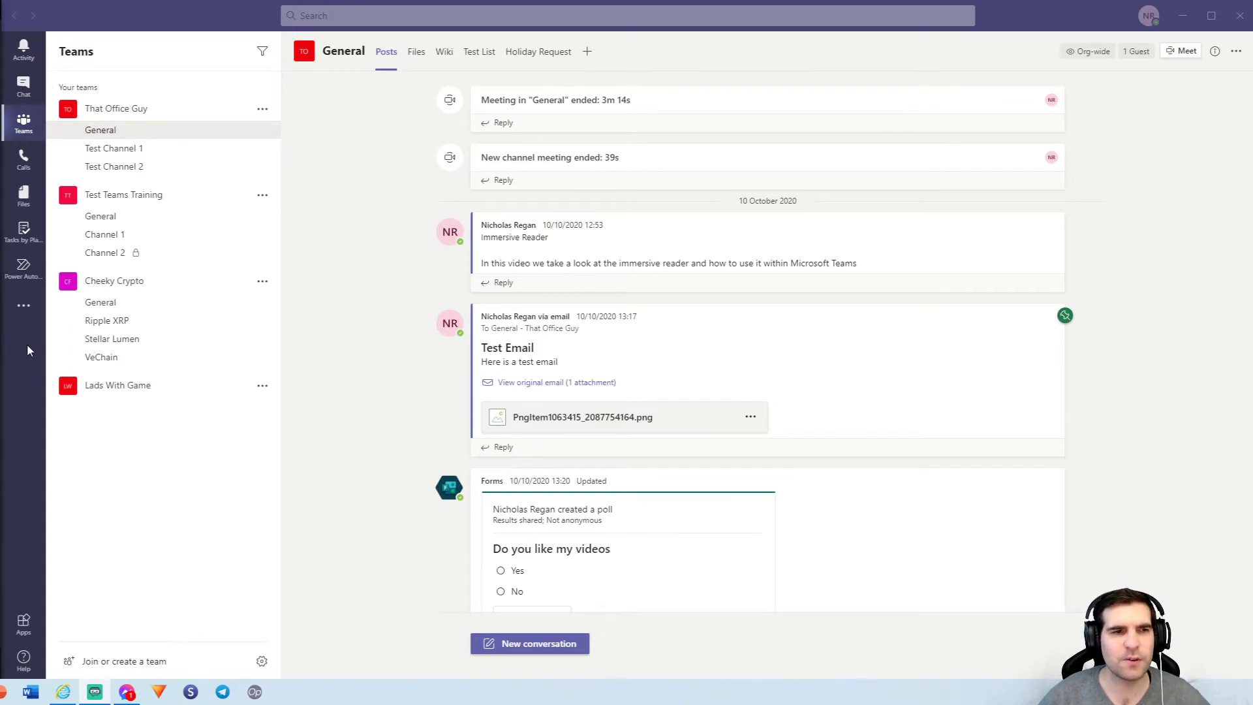
# Find the Approvals app by searching 'appr' and 'app', then open it
pyautogui.click(25, 625)
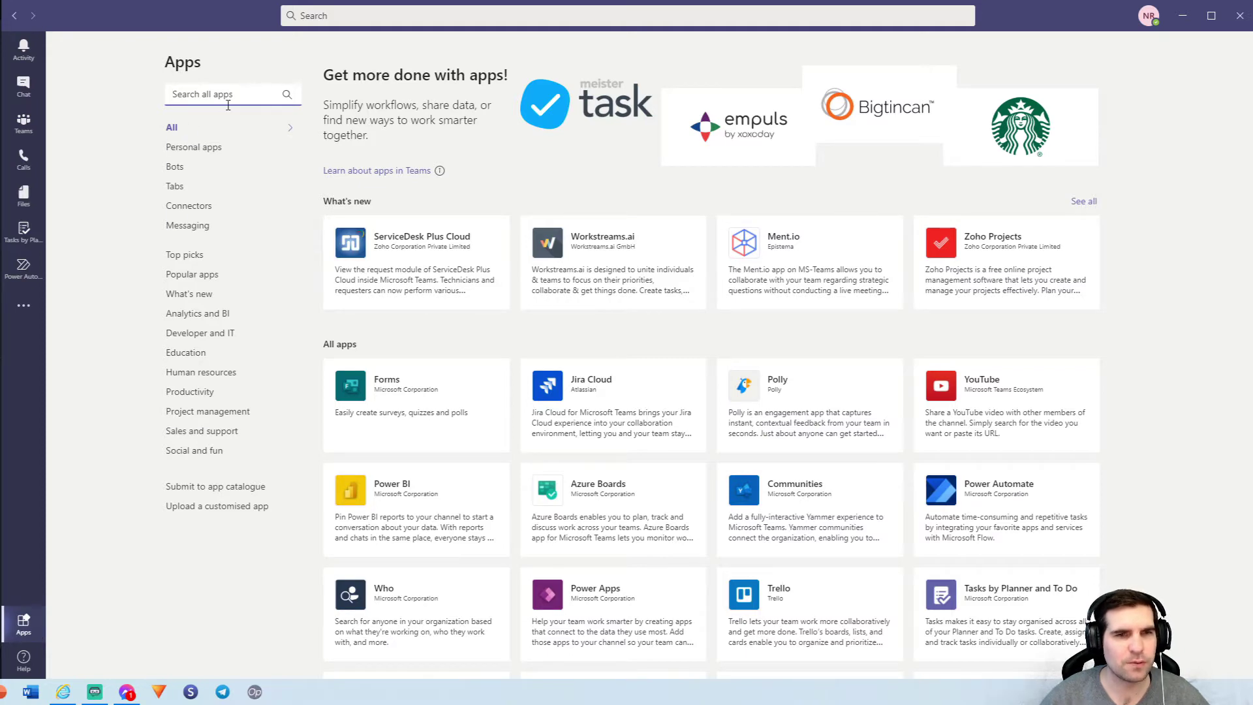
pyautogui.write('approval')
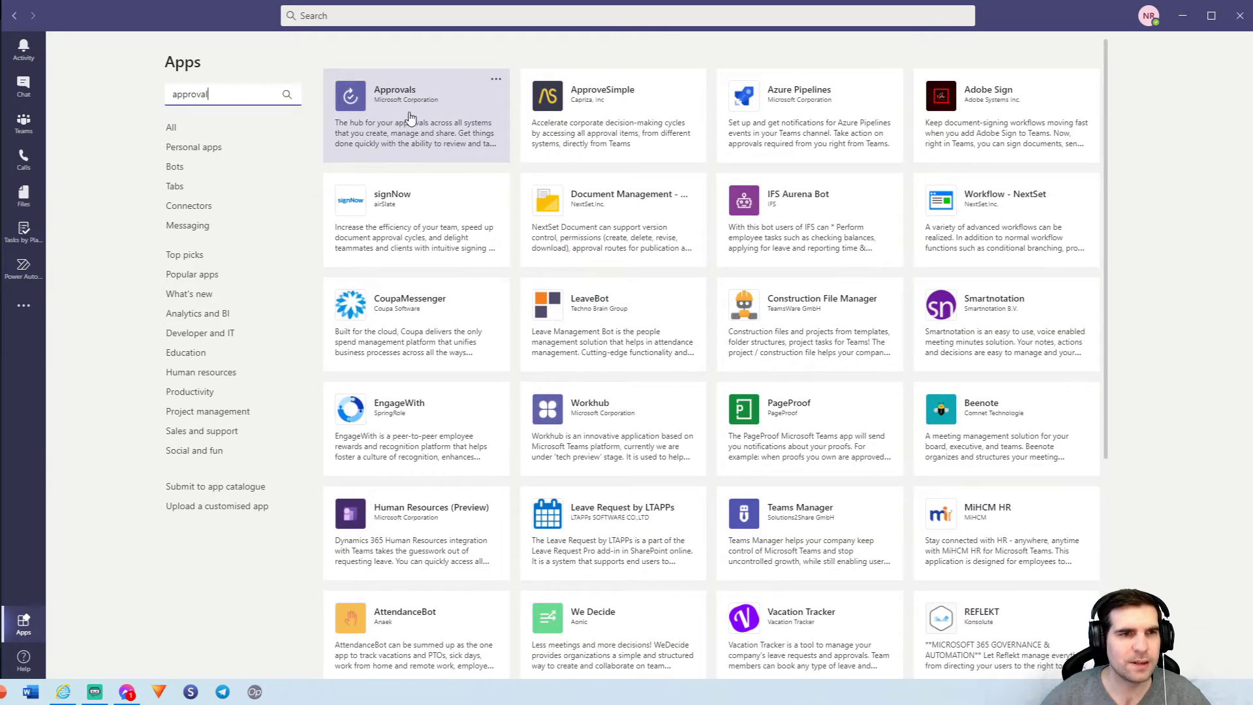
pyautogui.click(34, 309)
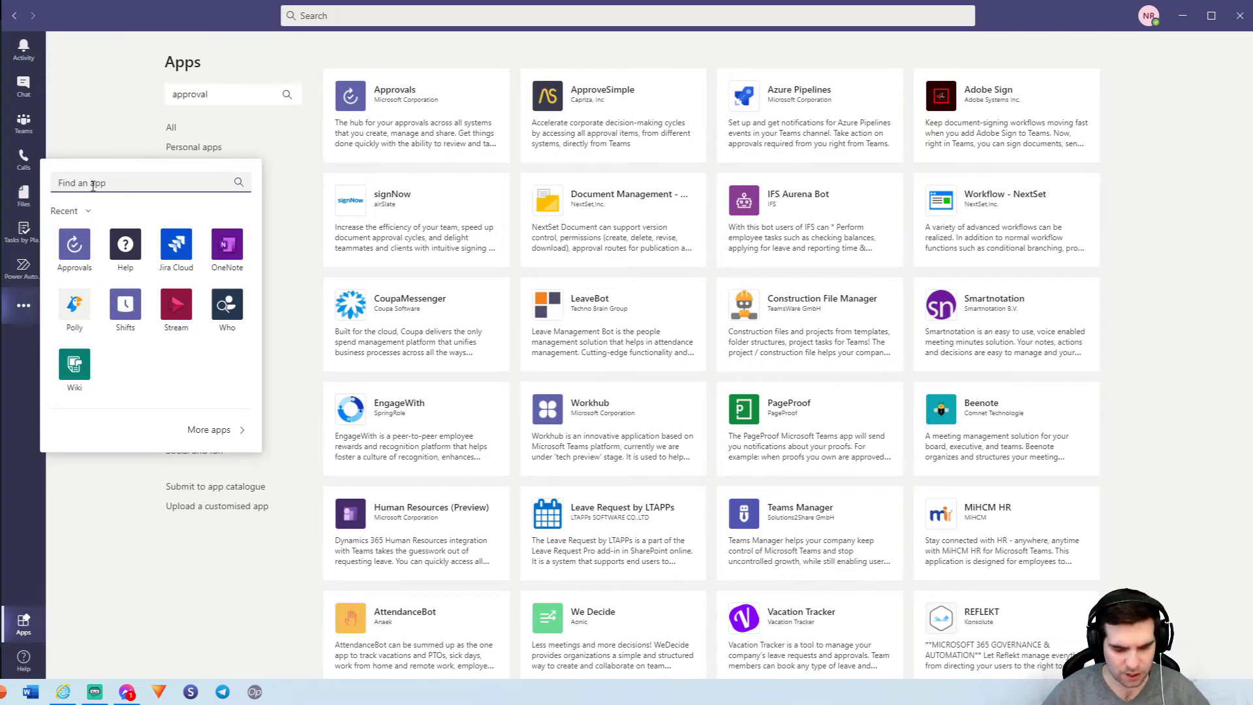
pyautogui.write('app')
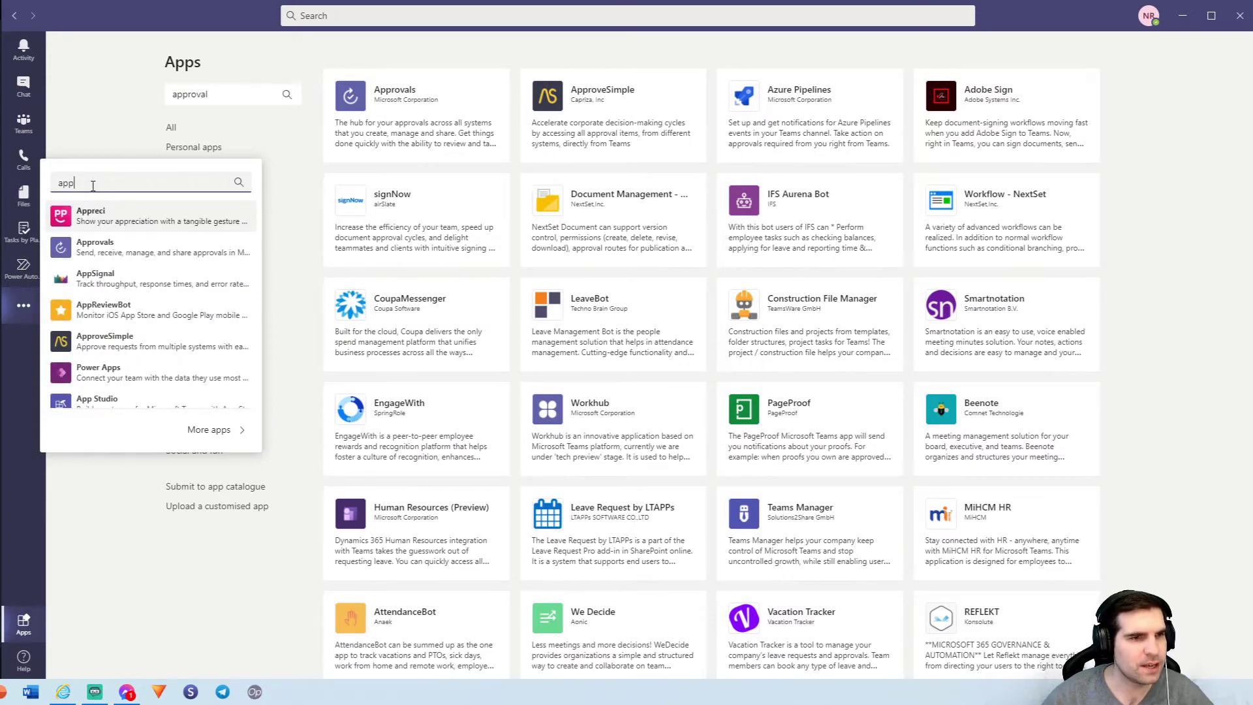
pyautogui.click(123, 253)
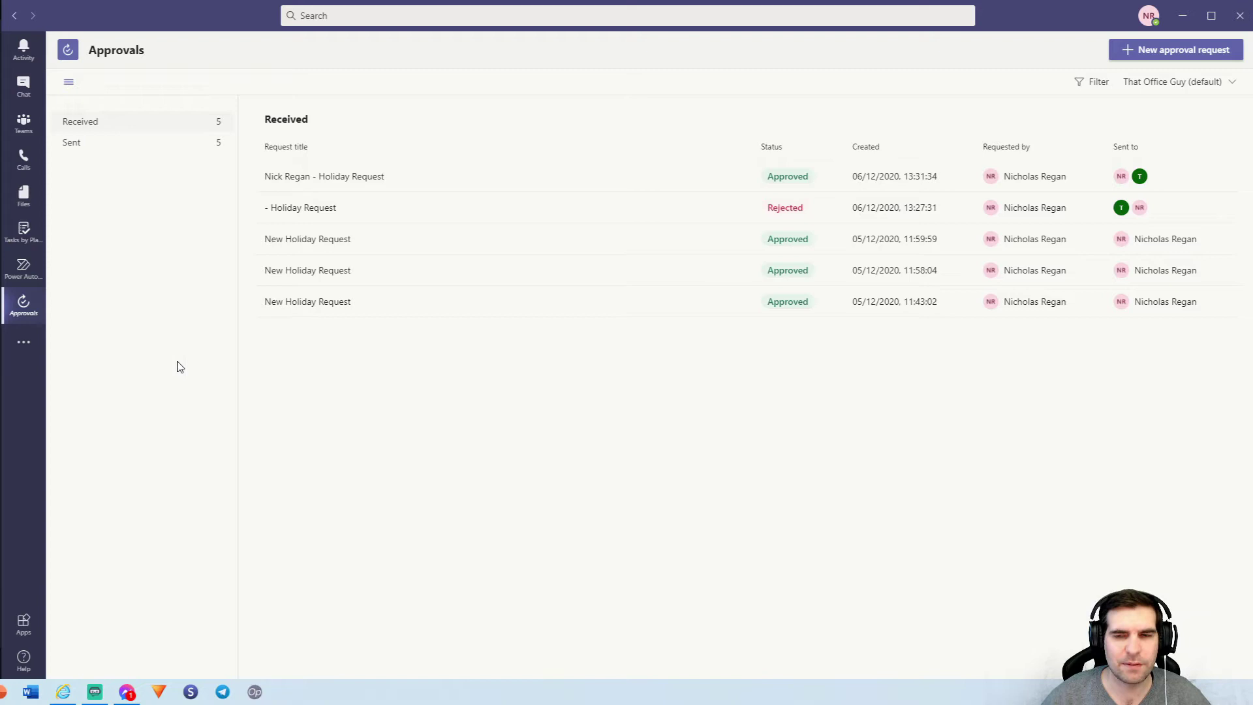
# Pin the Approvals app and view the Sent requests
pyautogui.rightClick(28, 311)
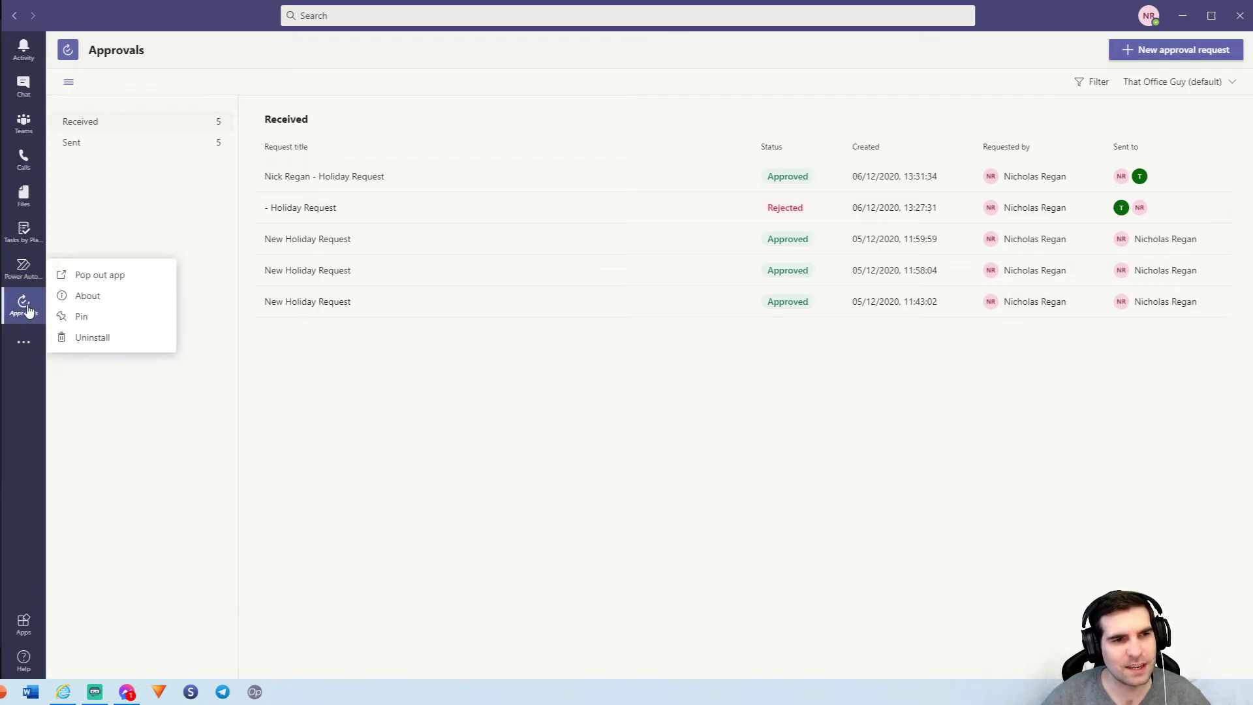
pyautogui.click(80, 319)
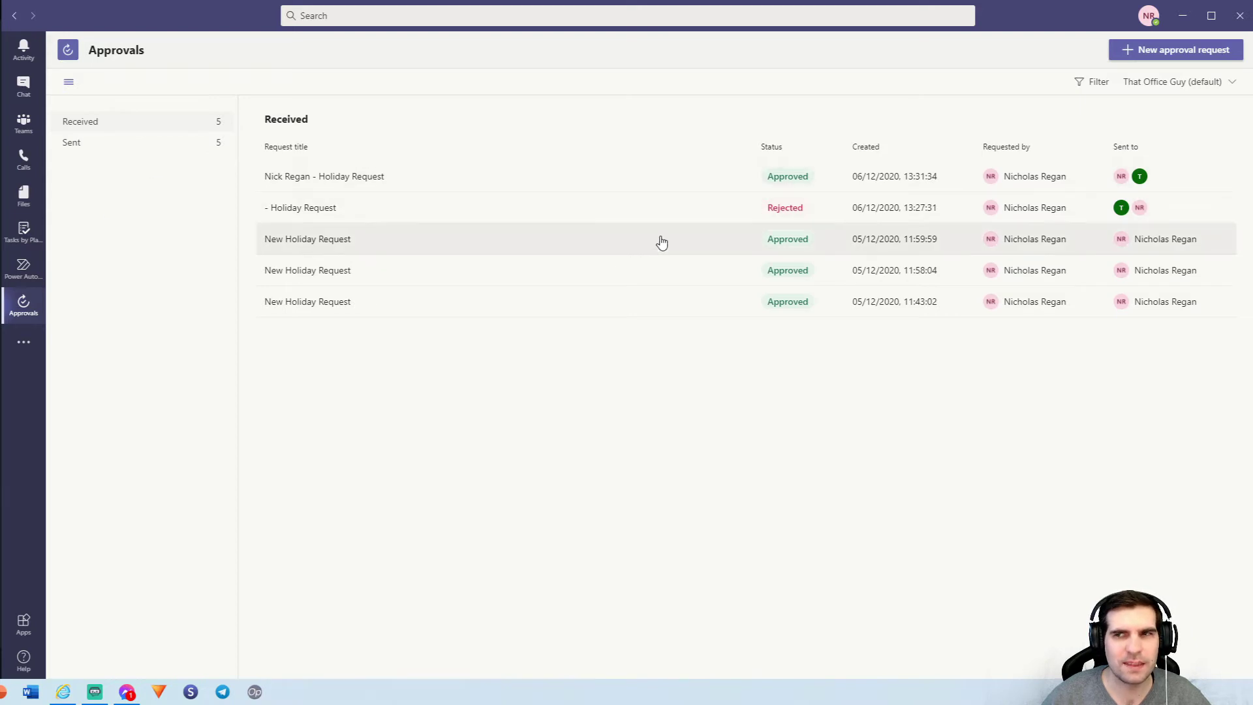
pyautogui.click(100, 156)
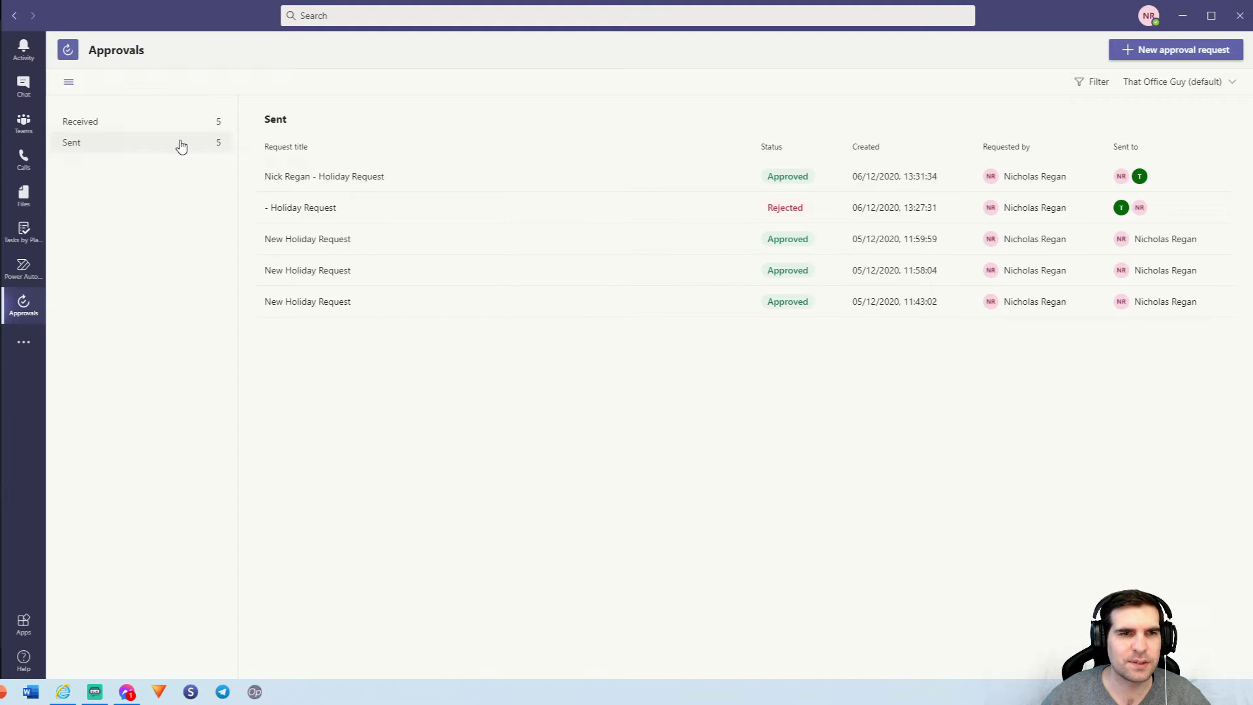
# Review Received requests, return to Sent, and check the environment list without changing it
pyautogui.click(164, 126)
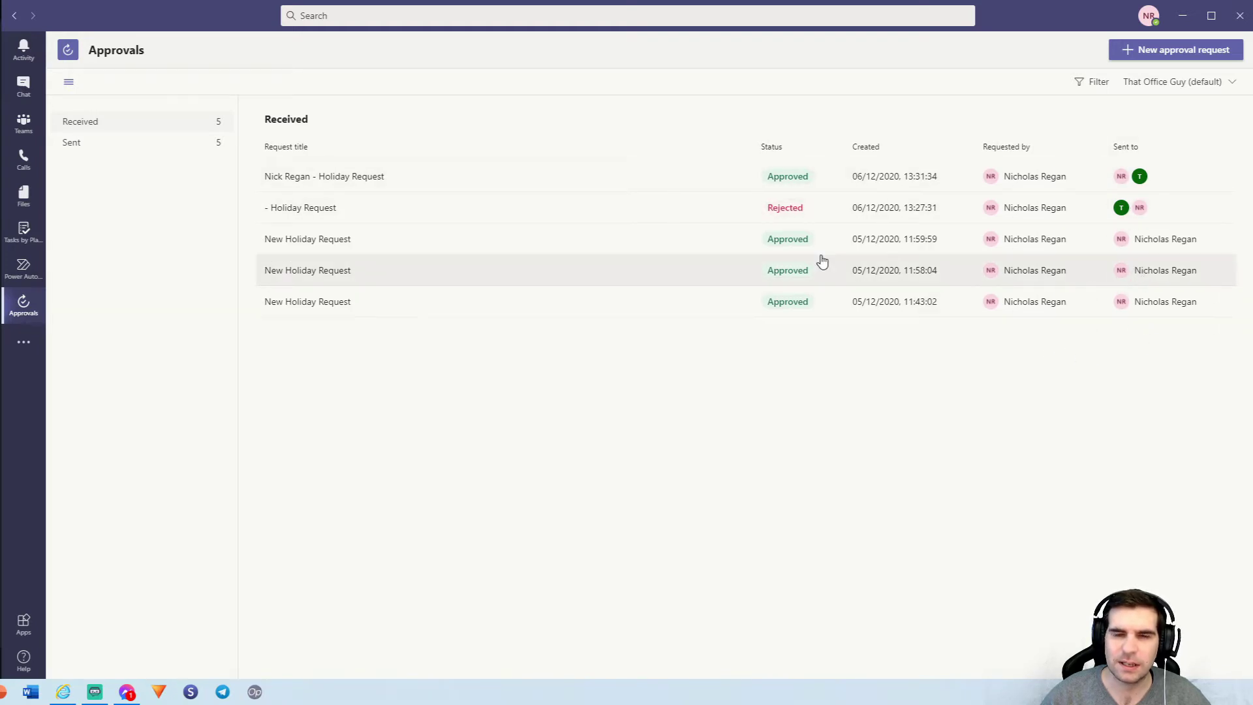
pyautogui.click(181, 144)
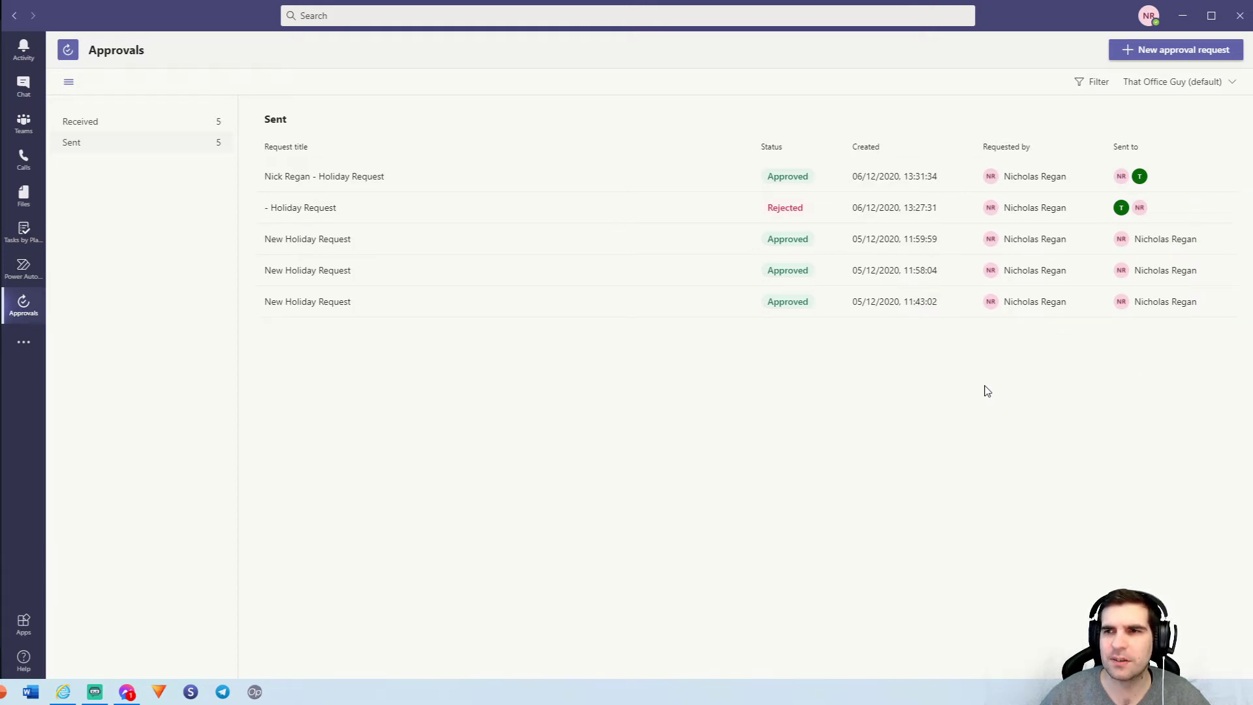
pyautogui.click(1232, 89)
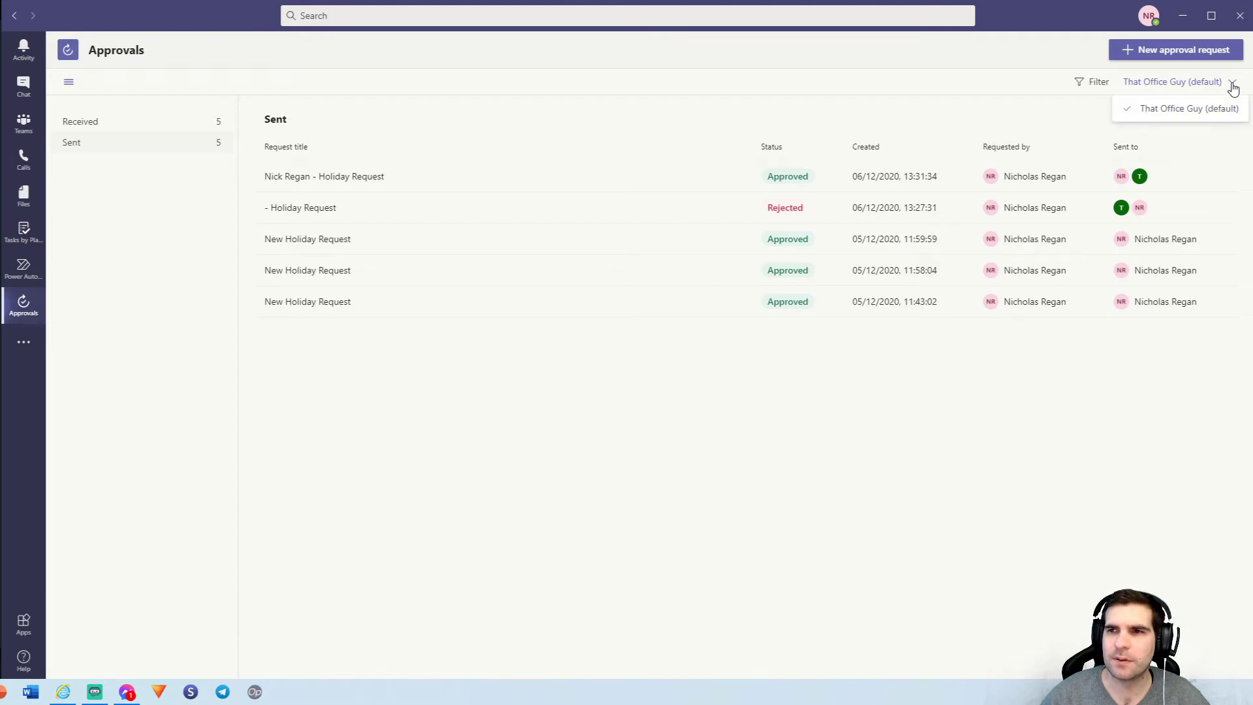
pyautogui.click(1095, 116)
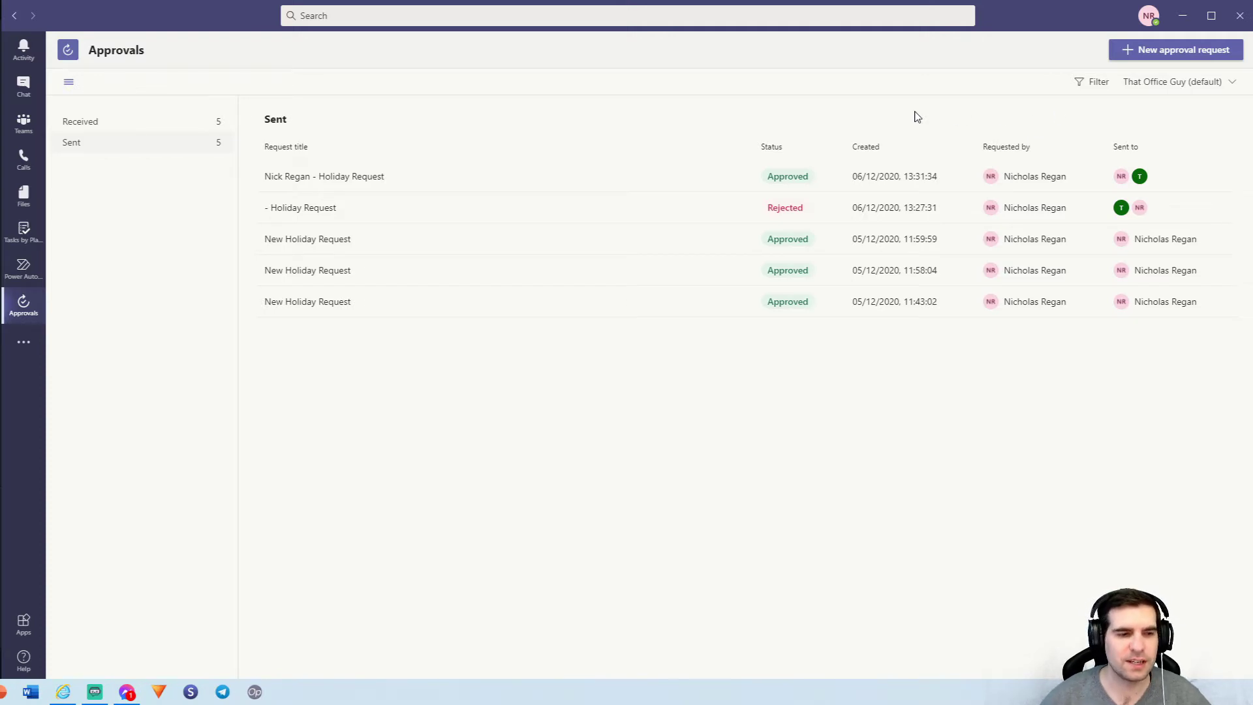
# Start a new approval request named 'Test' and add two suggested colleagues as approvers
pyautogui.click(1167, 56)
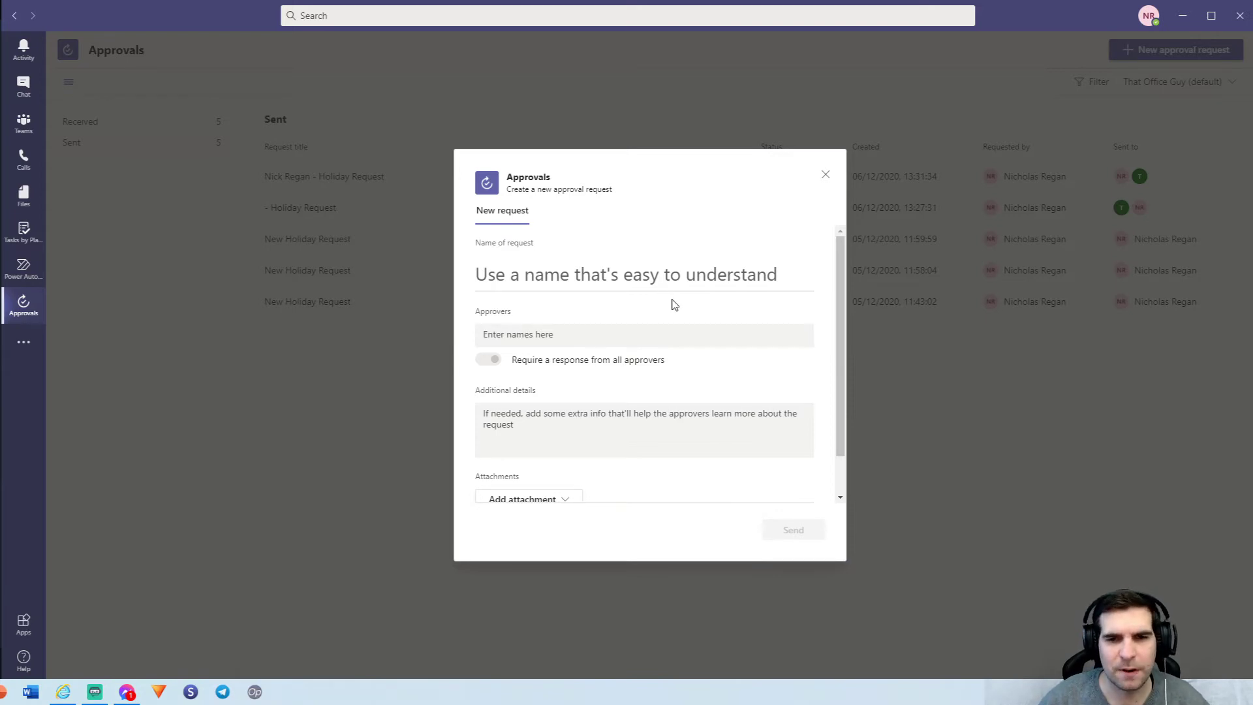
pyautogui.click(528, 271)
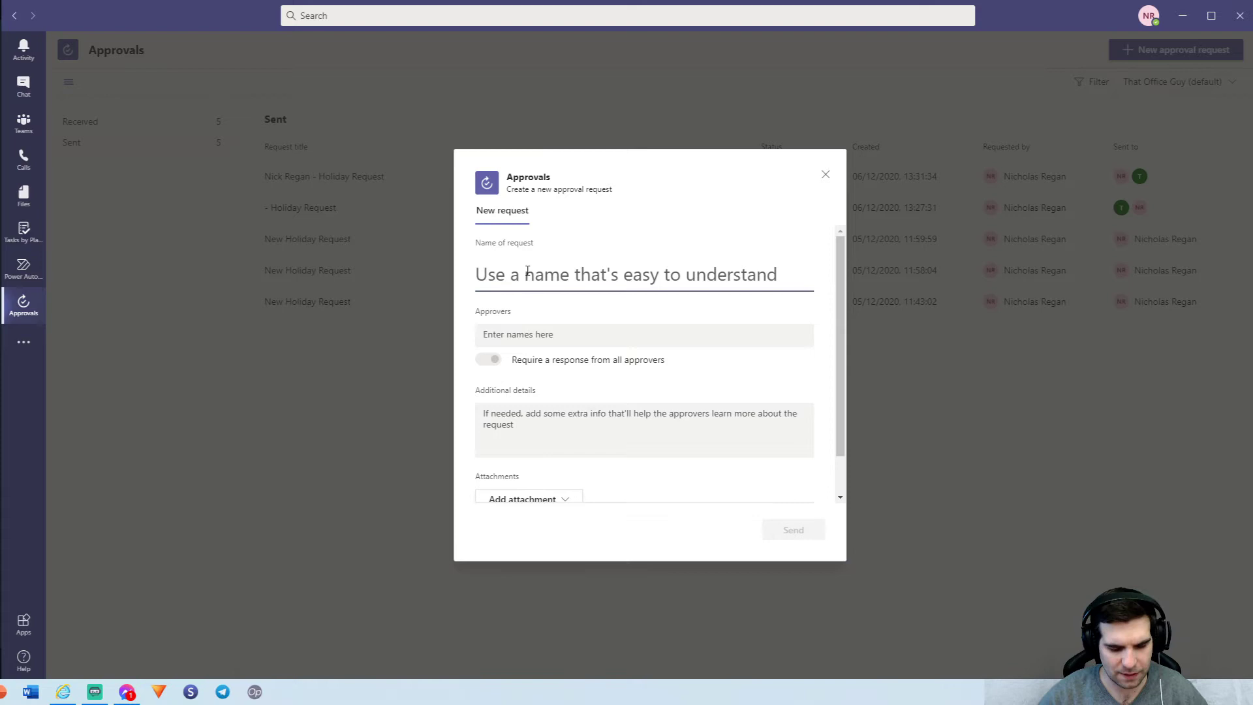
pyautogui.write('Test')
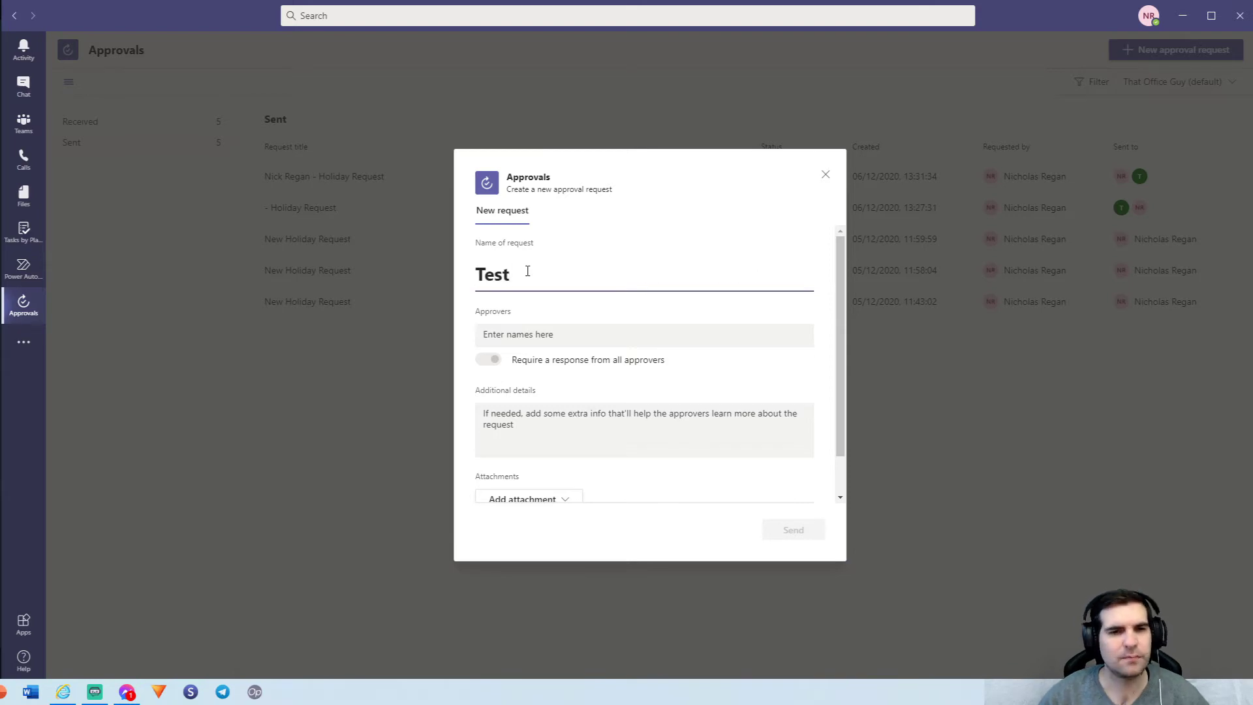
pyautogui.click(489, 326)
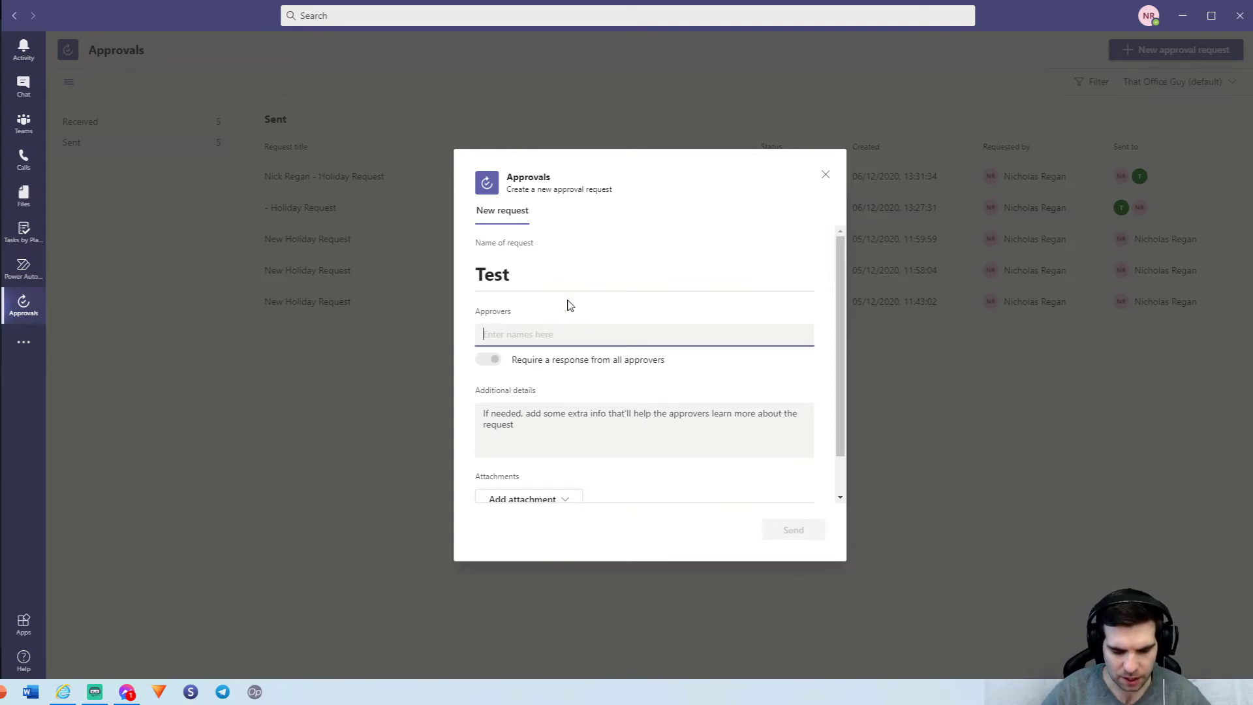
pyautogui.write('nick')
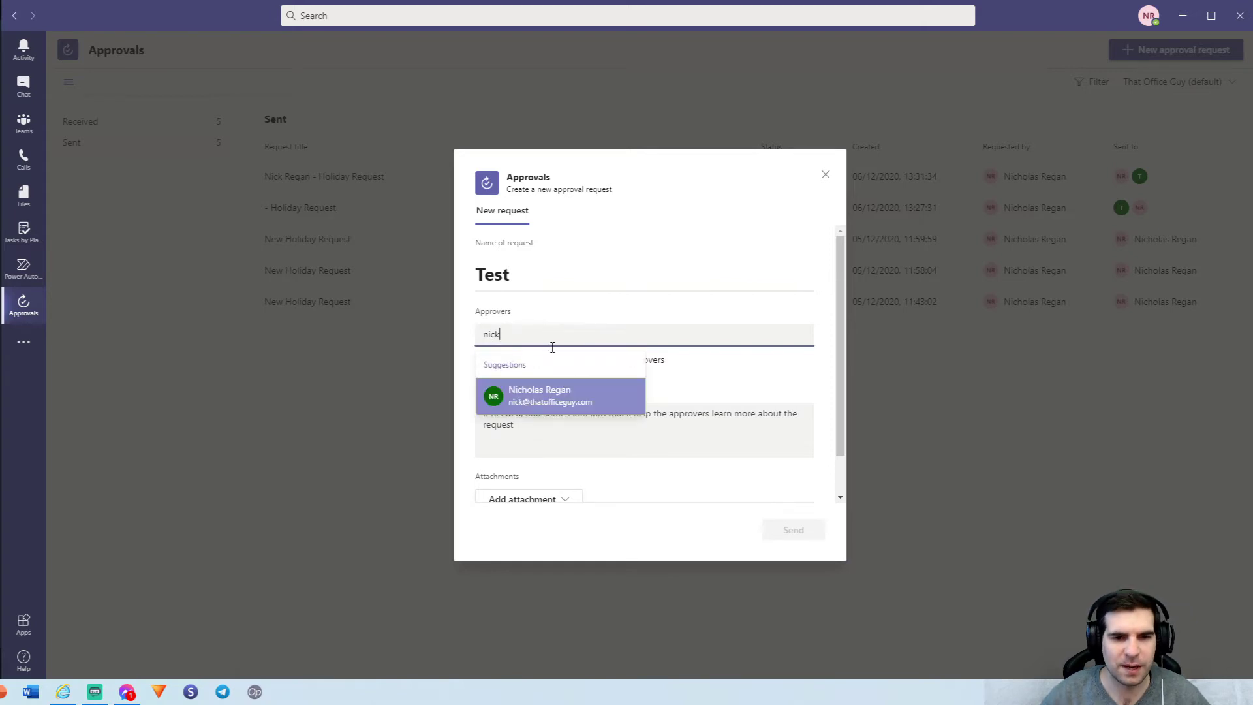
pyautogui.click(570, 398)
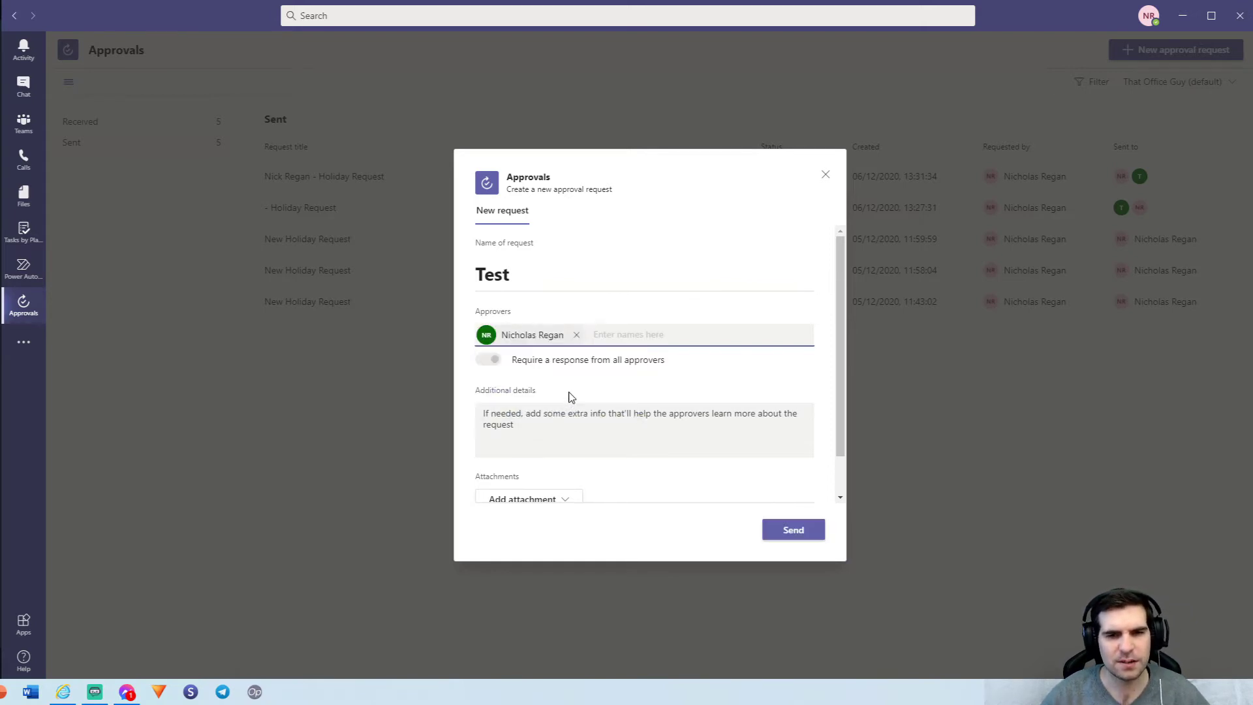
pyautogui.write('Chris Regan')
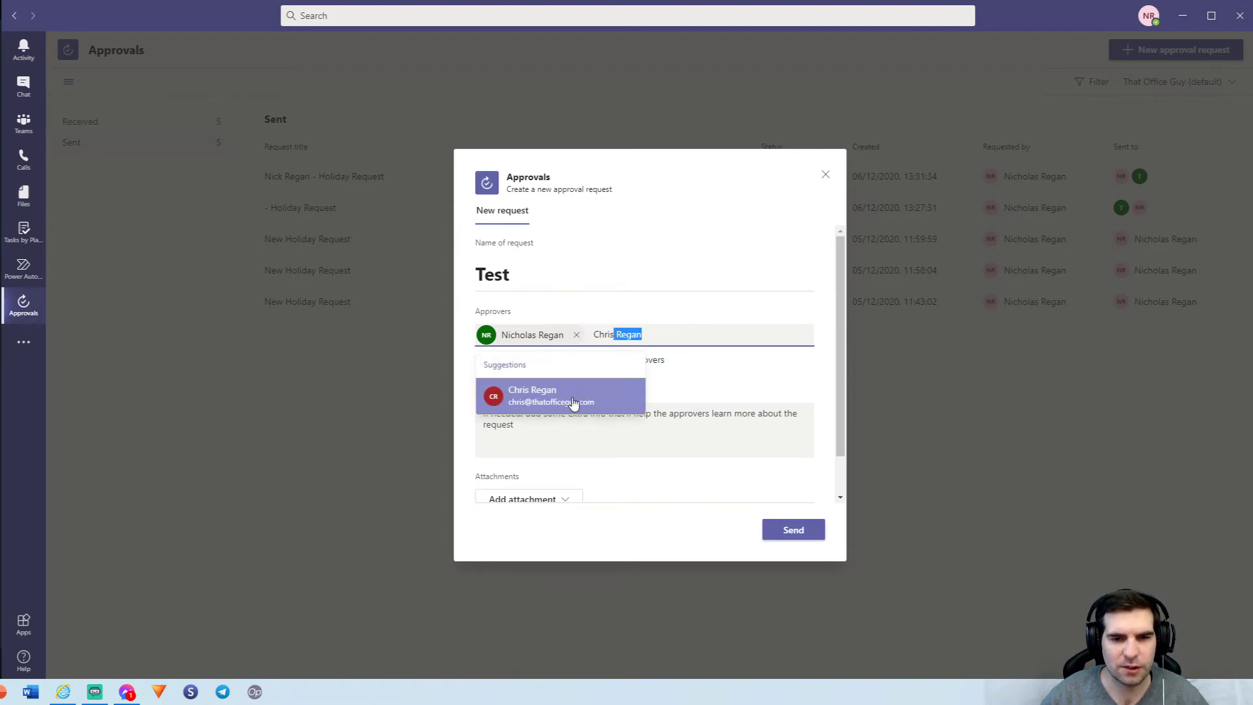
pyautogui.click(570, 400)
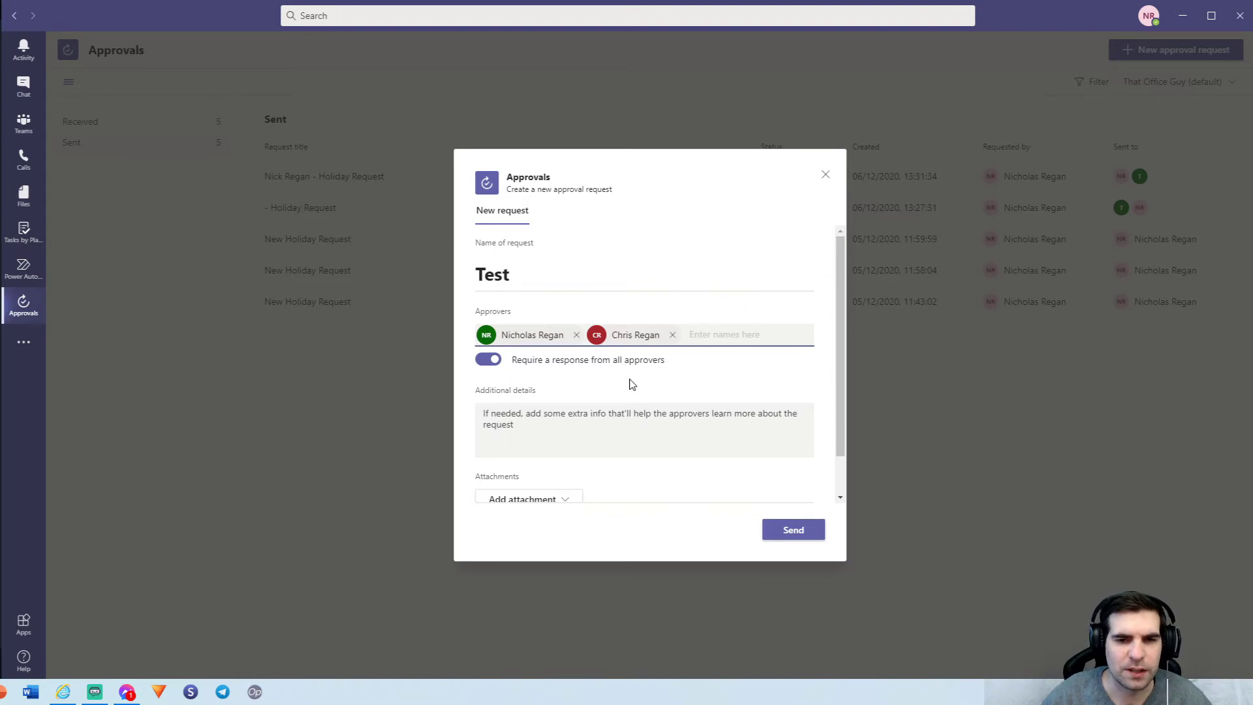
# Leave 'Require a response from all approvers' switched off
pyautogui.click(495, 362)
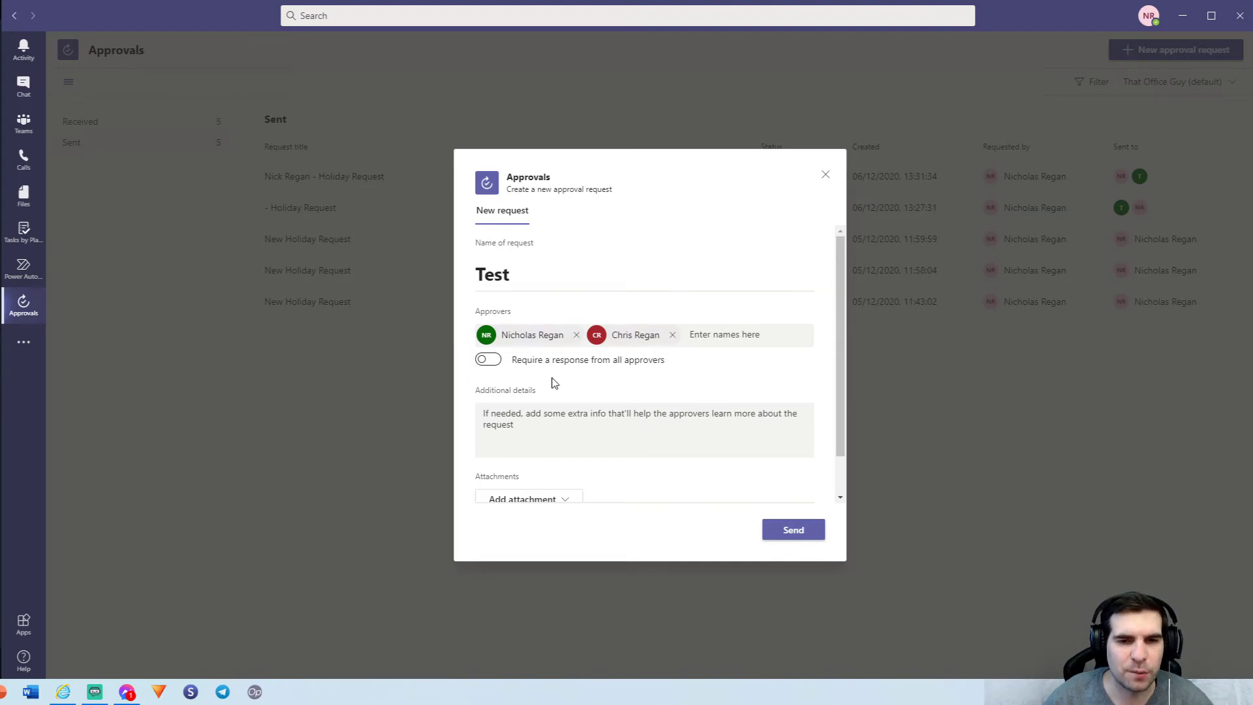
pyautogui.click(491, 361)
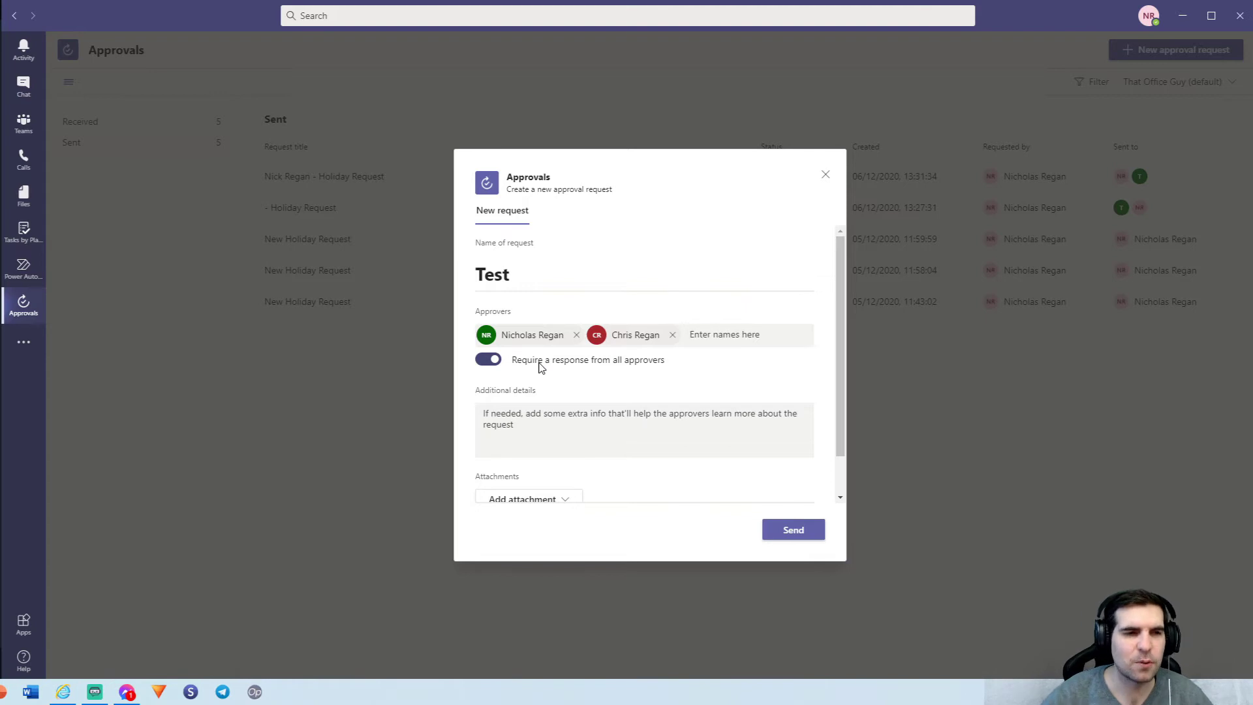
pyautogui.click(657, 363)
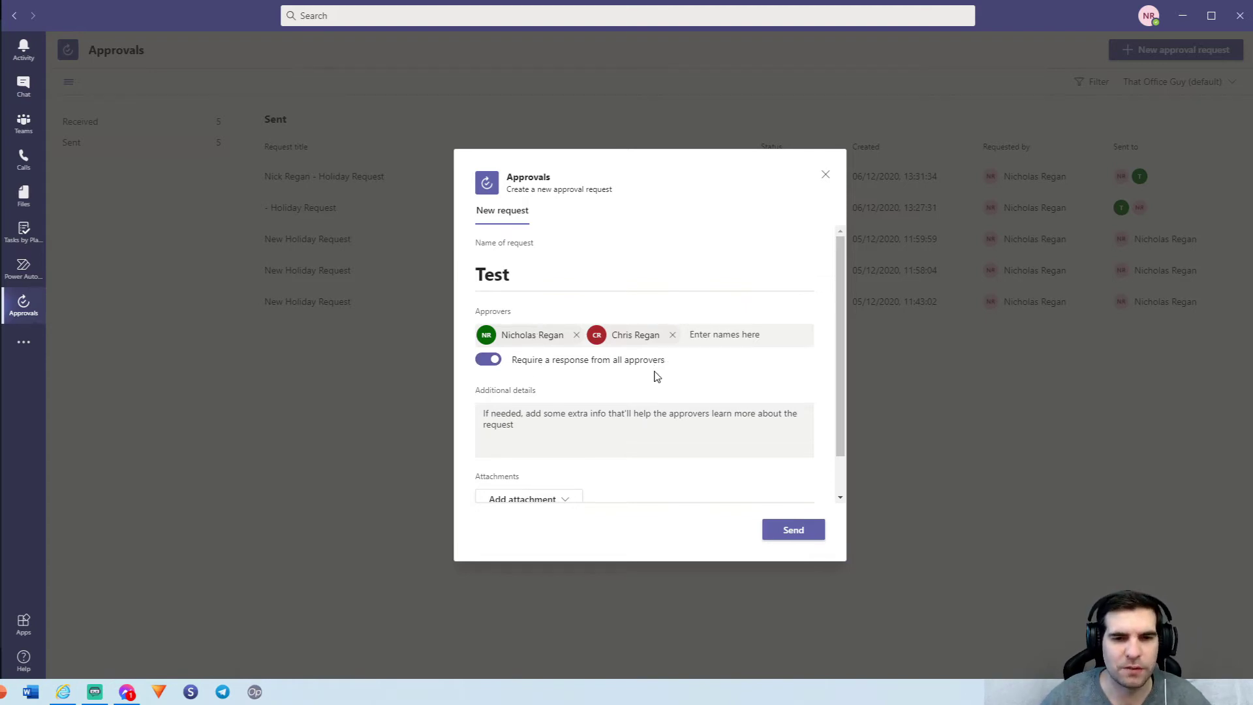
pyautogui.click(656, 365)
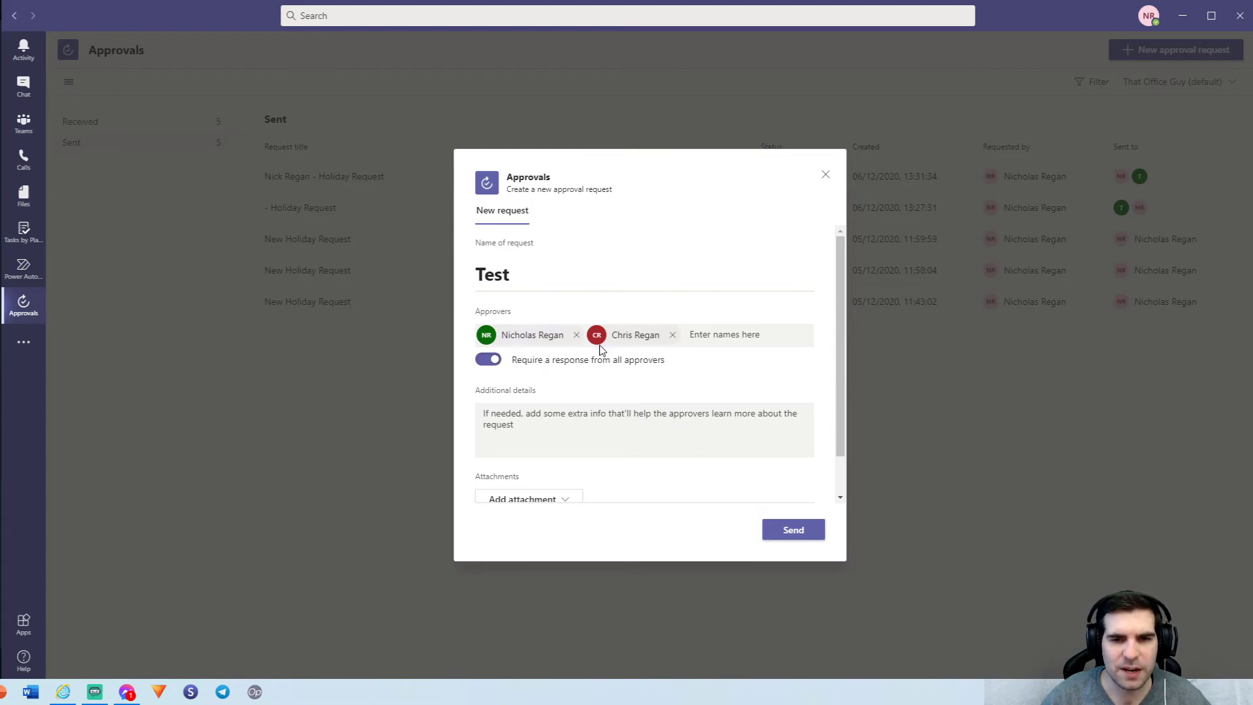
pyautogui.click(499, 362)
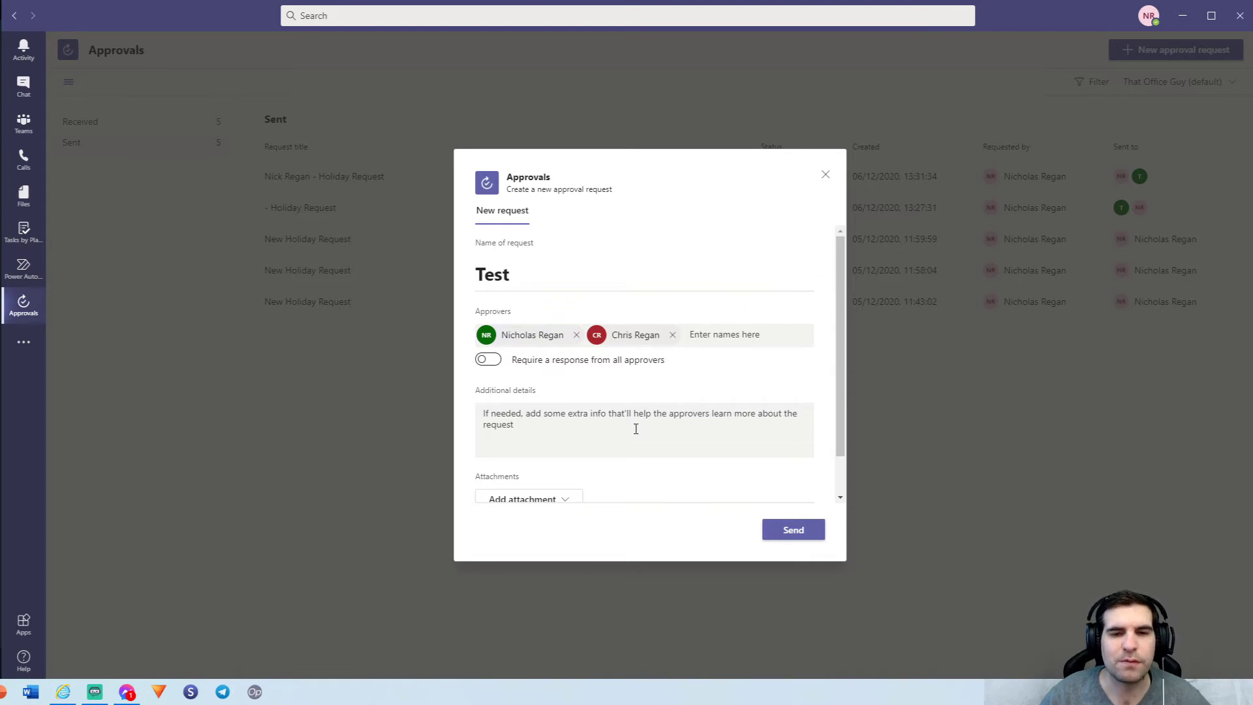
# Remove the second approver and write 'This is a test' in additional details, without attachments
pyautogui.click(673, 335)
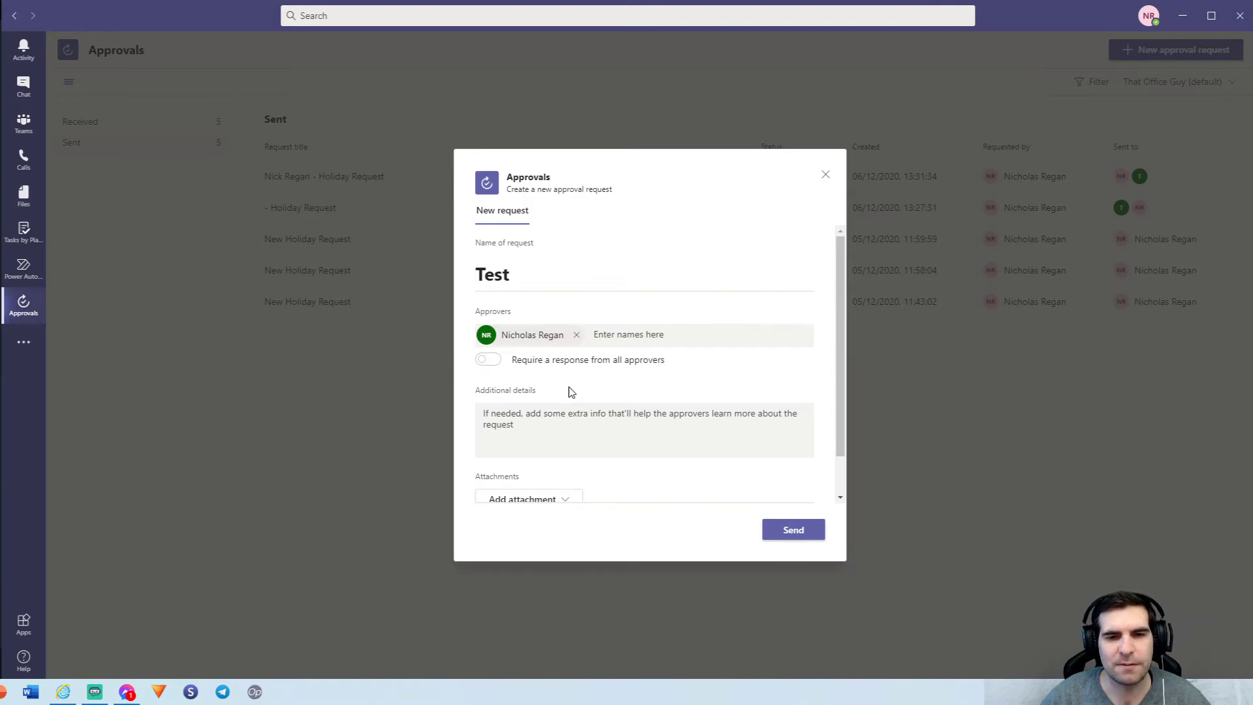
pyautogui.click(507, 440)
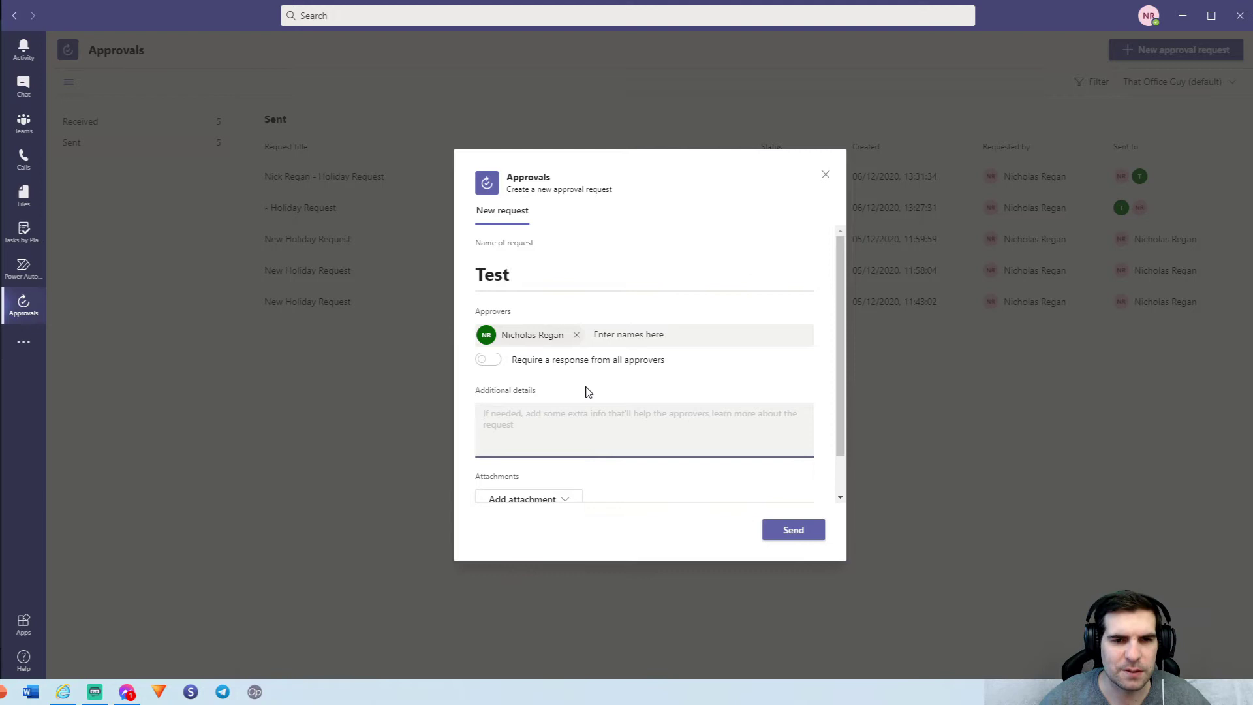
pyautogui.write('This is a test')
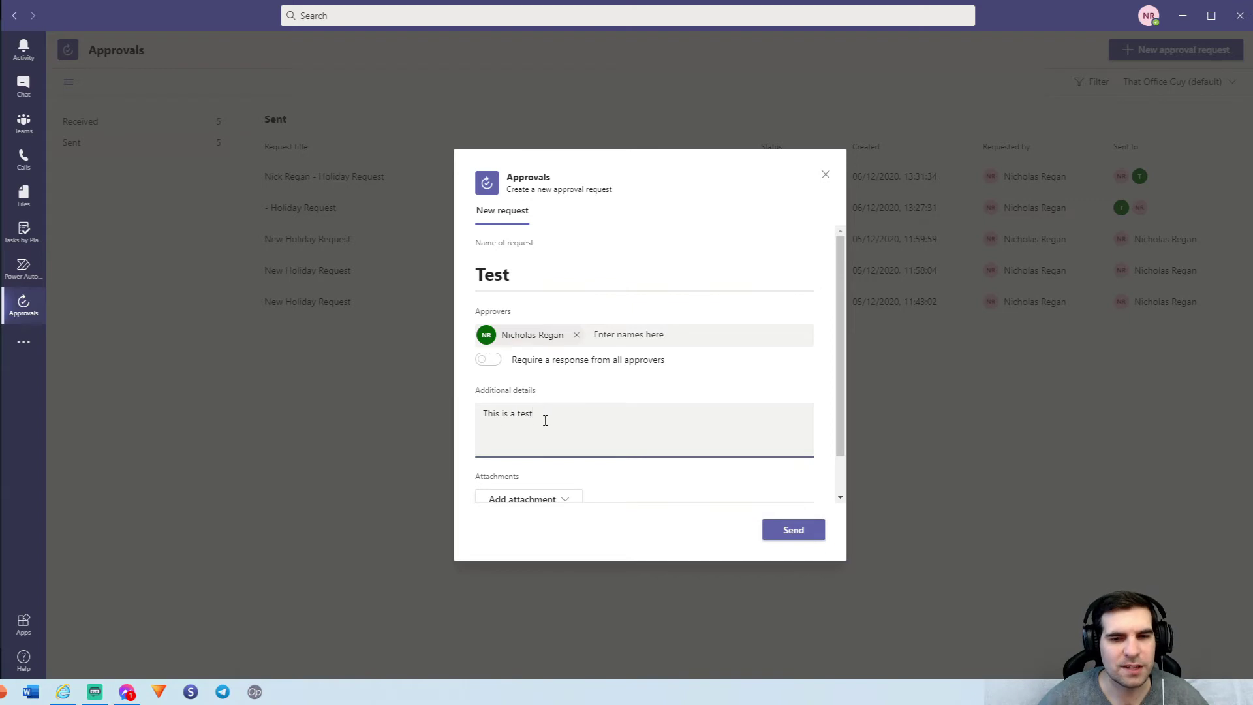
pyautogui.scroll(-2, 570, 405)
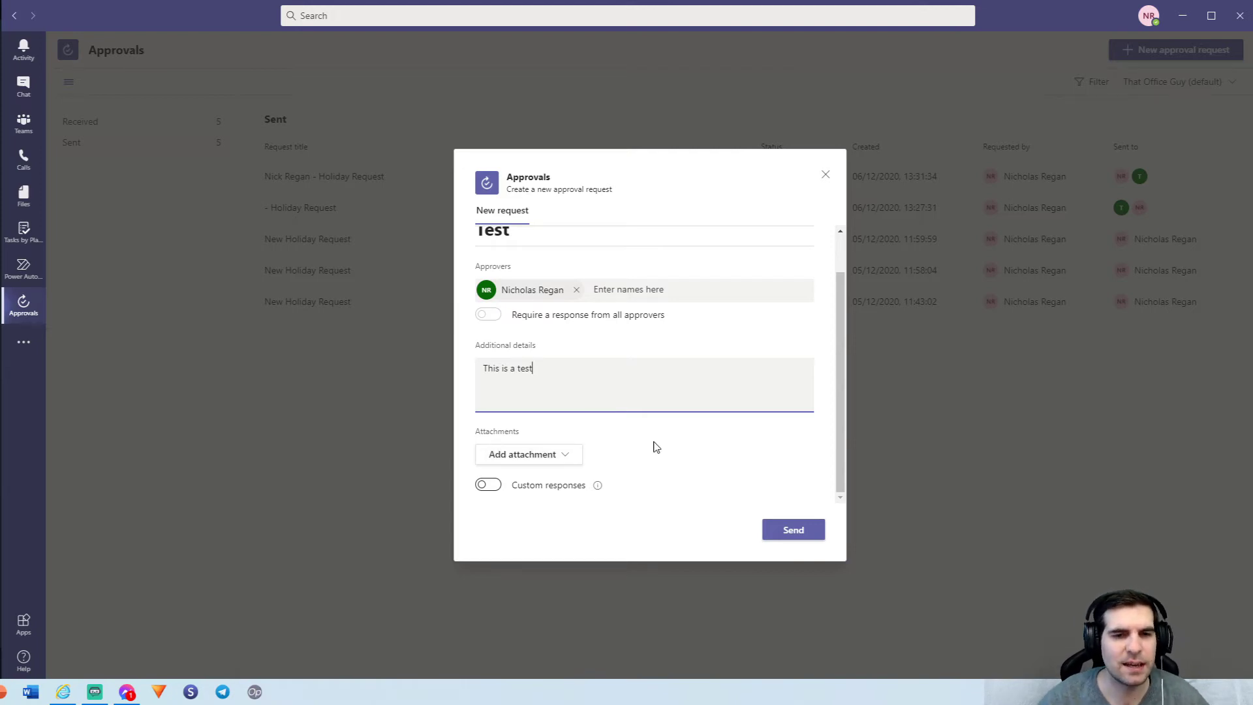
pyautogui.scroll(1, 656, 447)
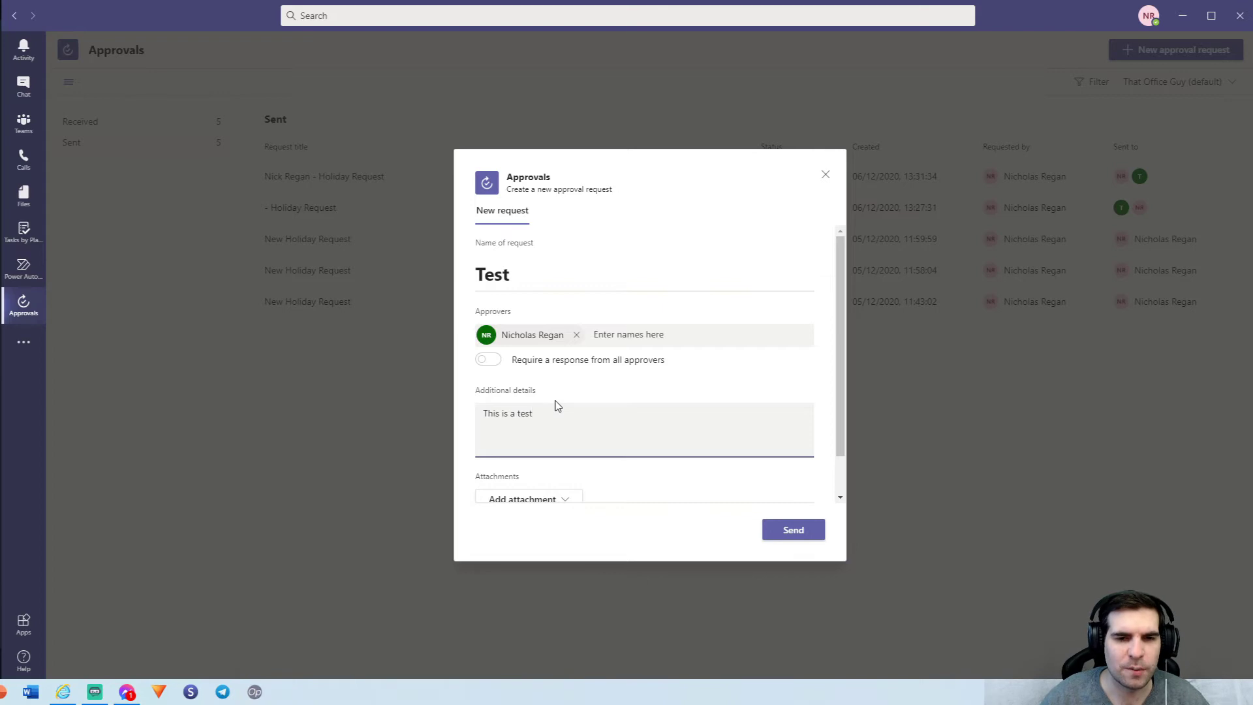
pyautogui.scroll(-2, 559, 409)
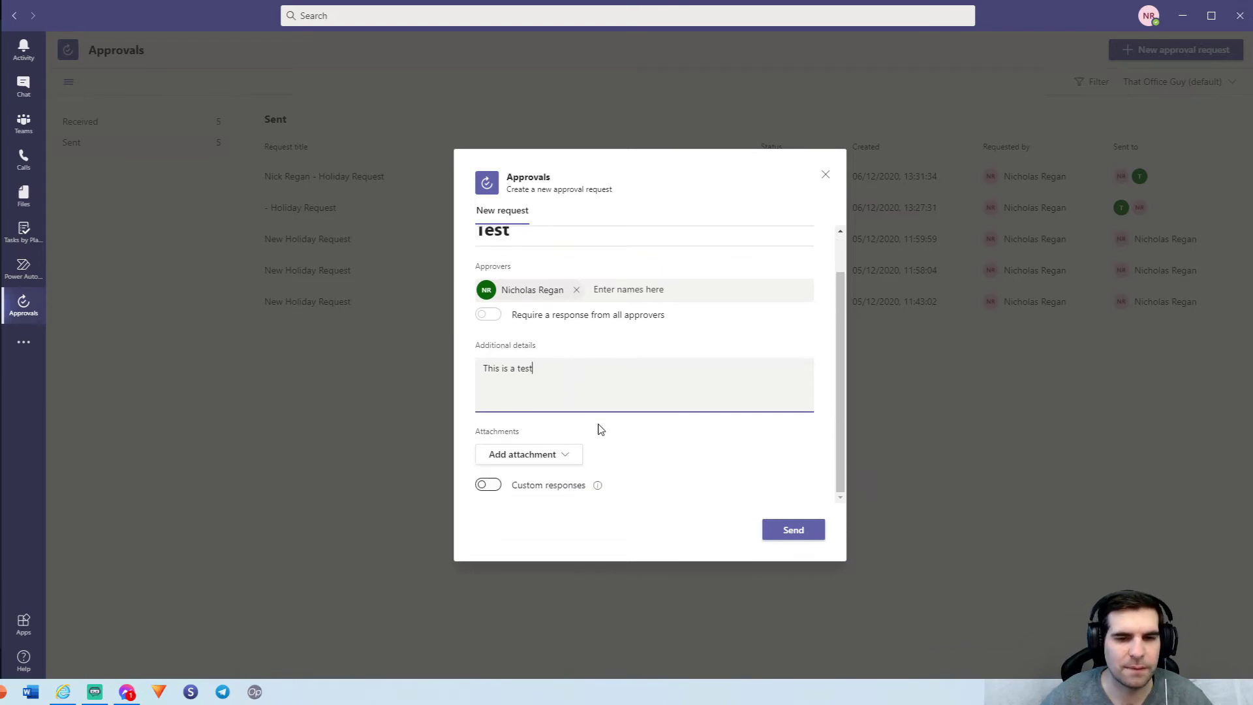
pyautogui.click(573, 461)
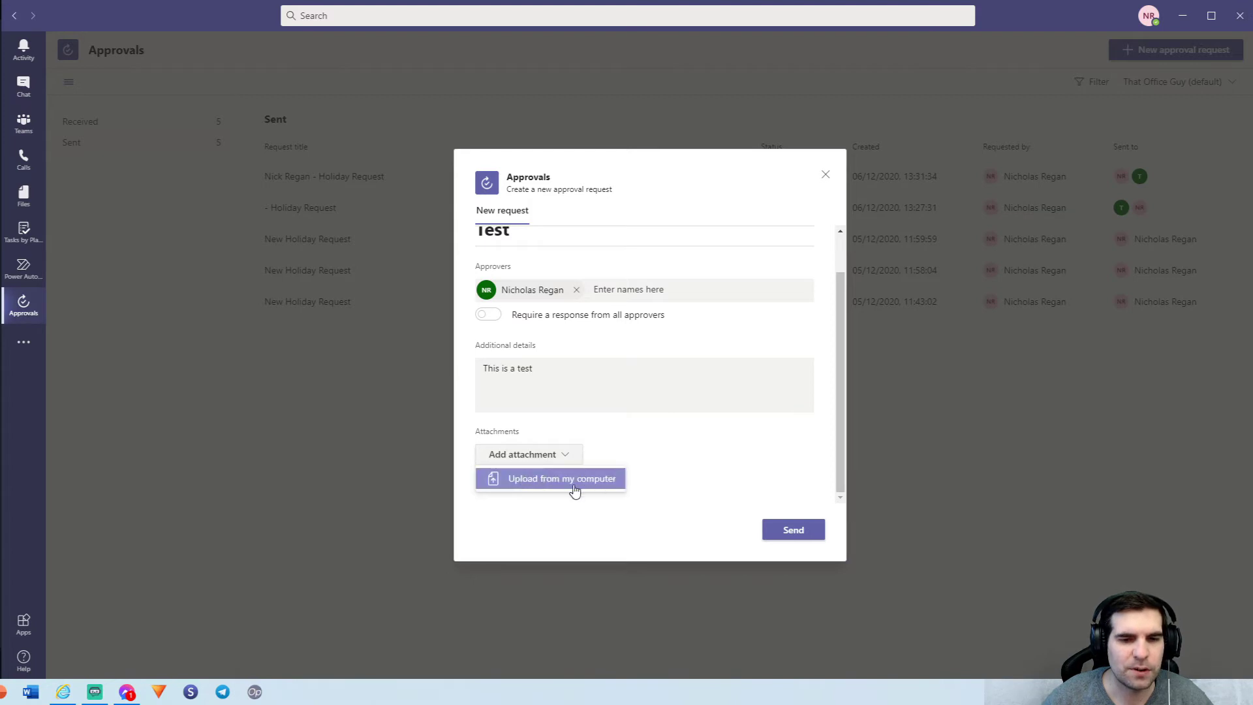
pyautogui.click(645, 462)
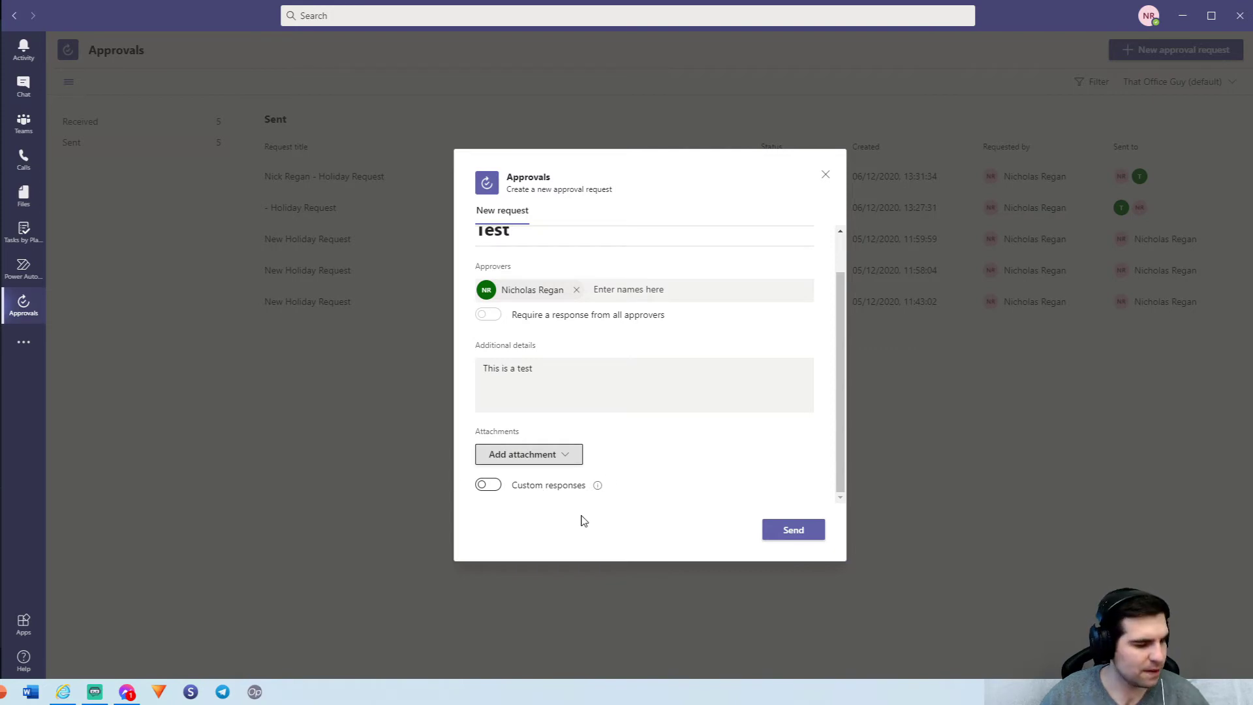
# Send the Test request, check Received, and open its Activity feed notification
pyautogui.click(797, 531)
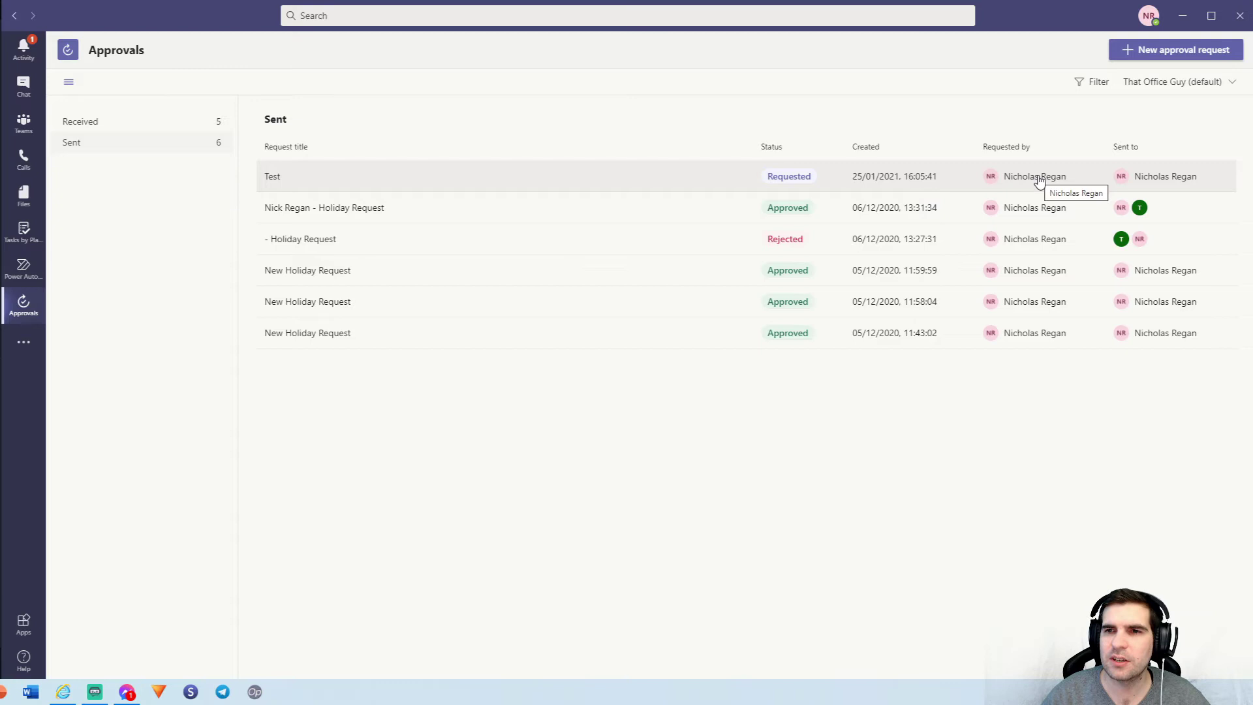
pyautogui.click(103, 126)
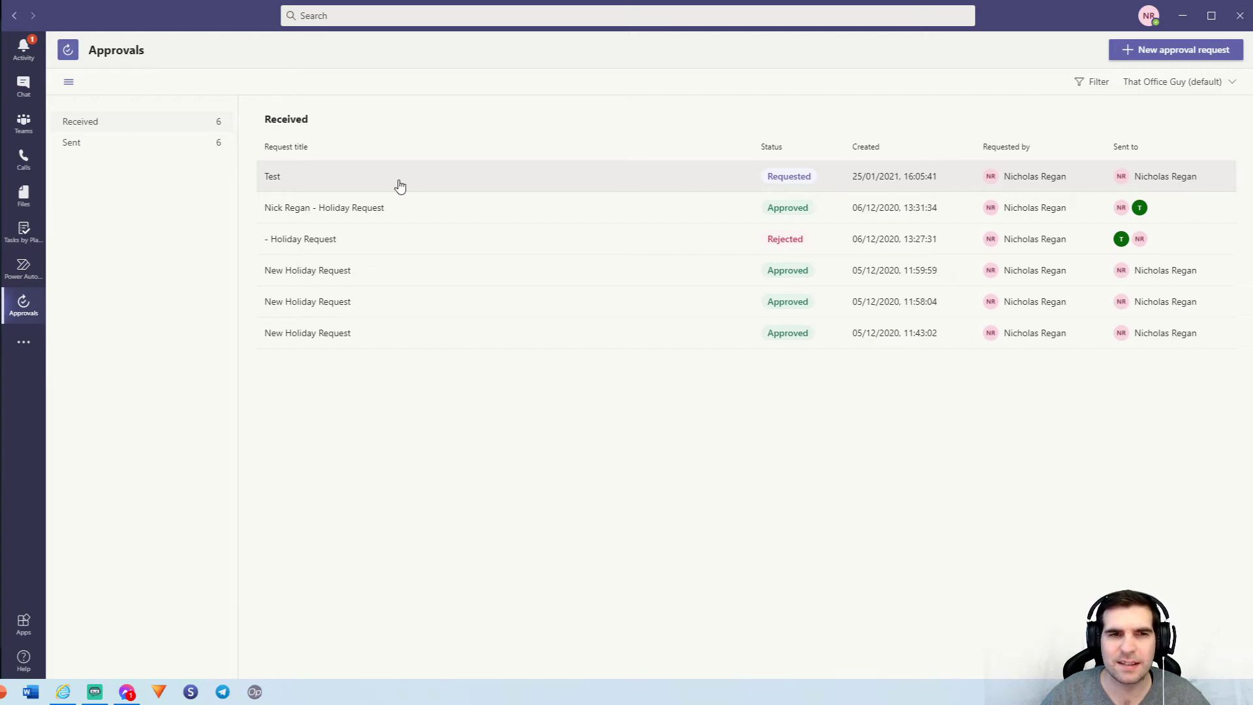
pyautogui.click(25, 59)
pyautogui.click(168, 98)
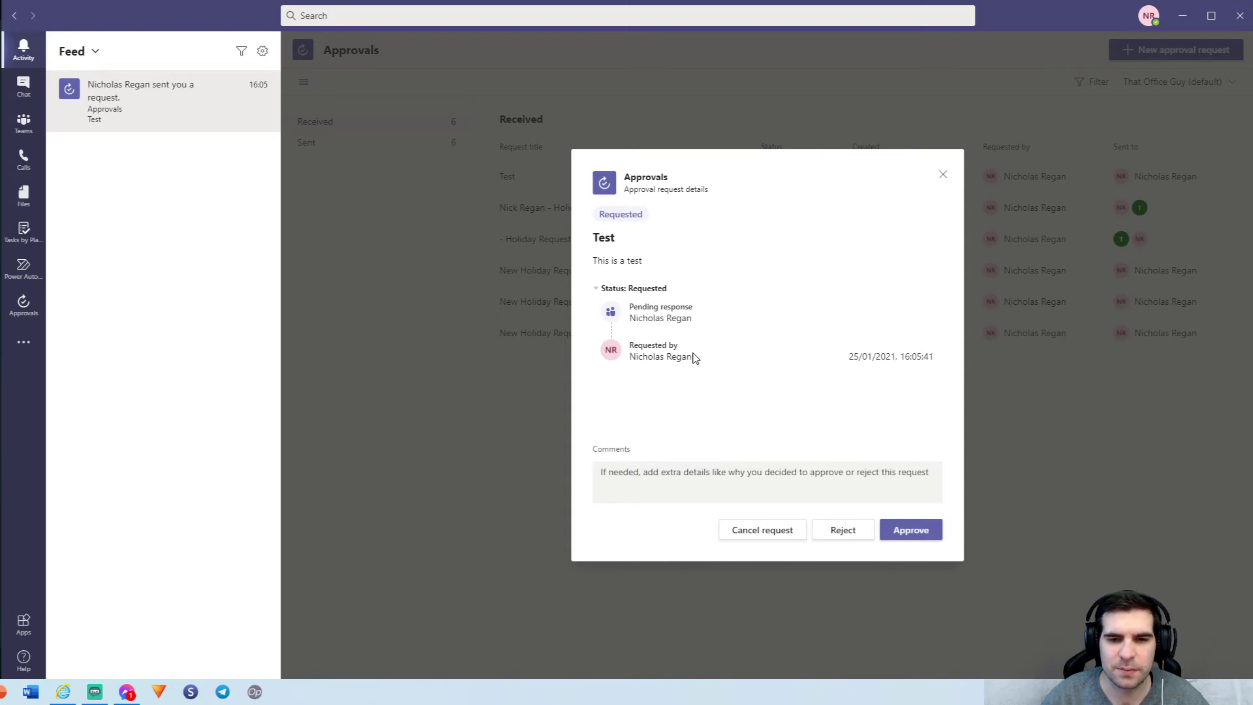
# Approve the Test request with the comment 'yes, the test worked'
pyautogui.click(613, 475)
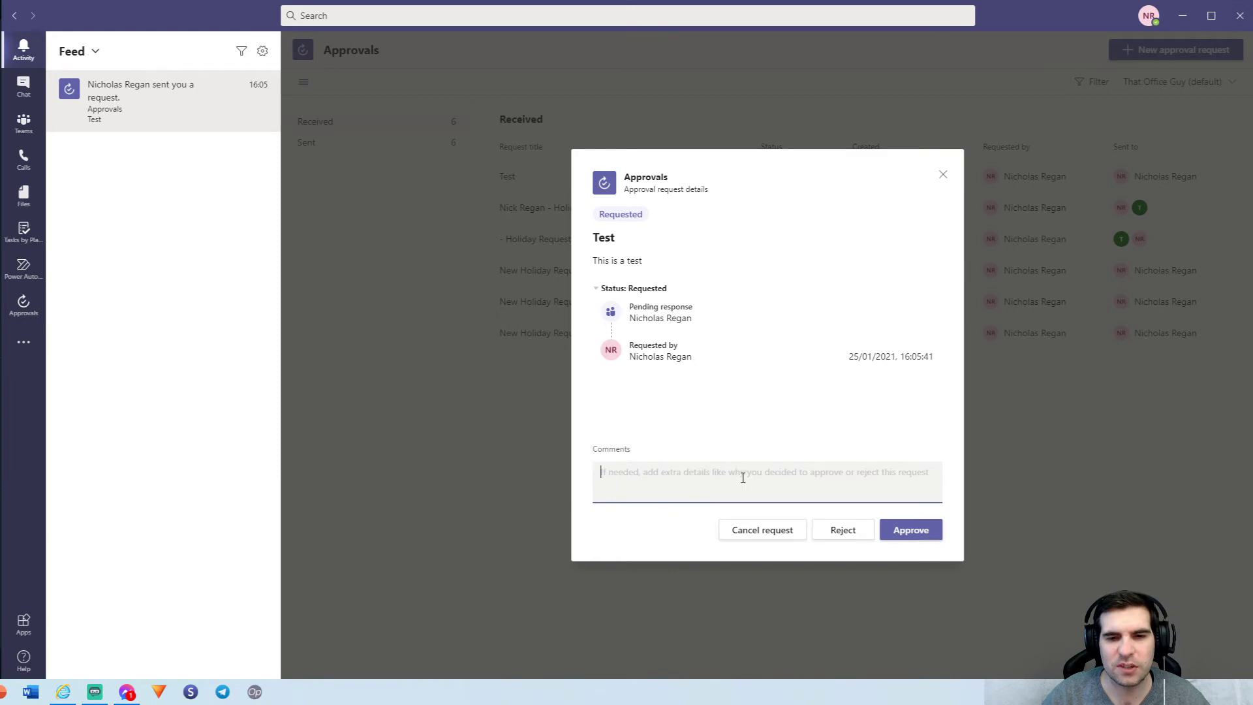
pyautogui.write('yes')
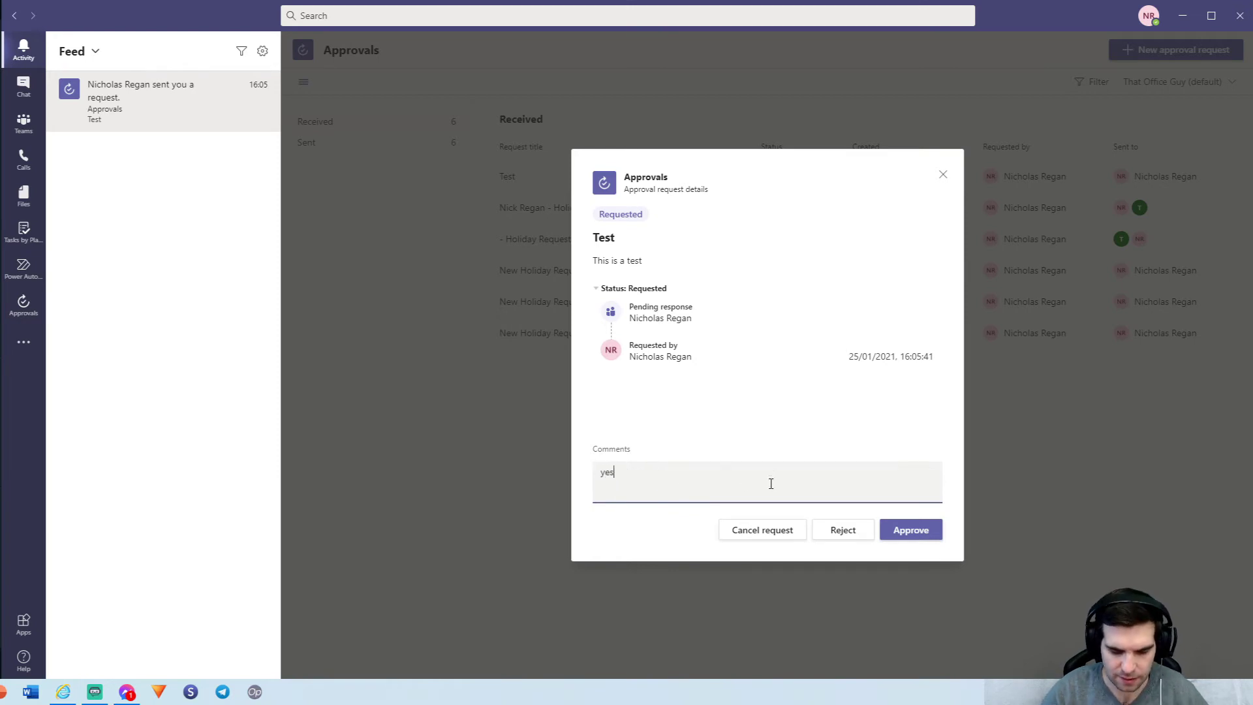
pyautogui.write(', the te')
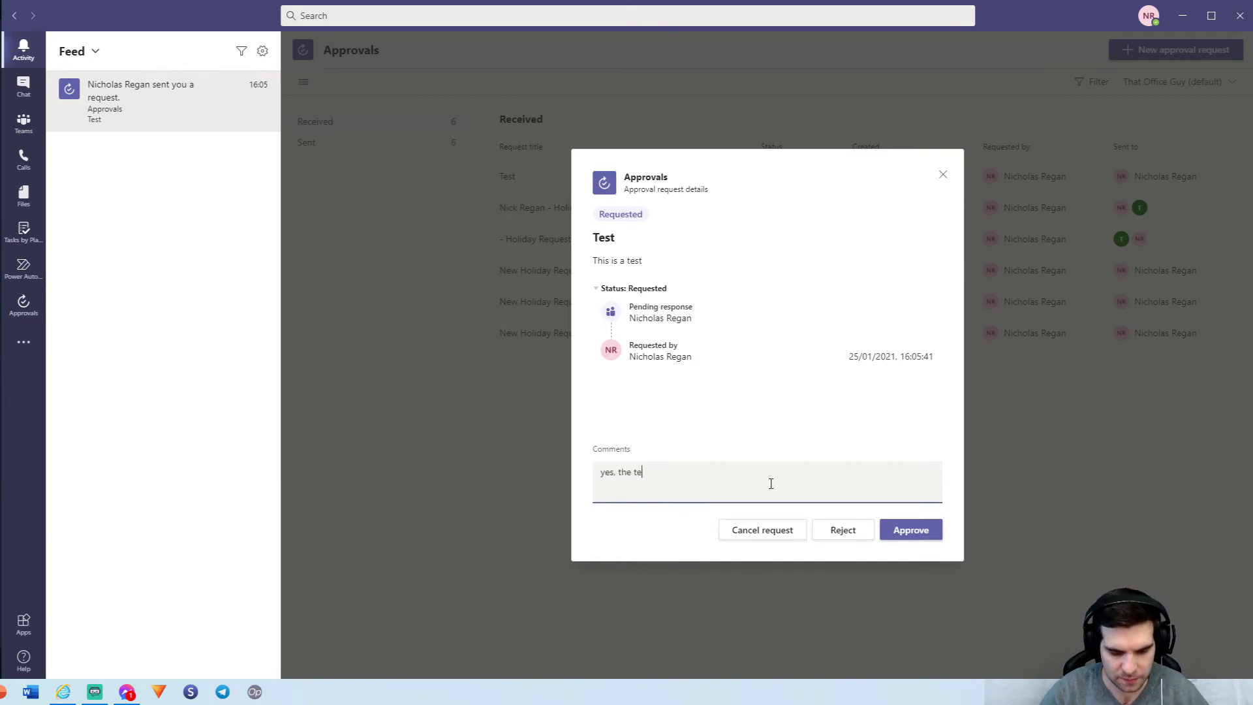
pyautogui.write('st worked')
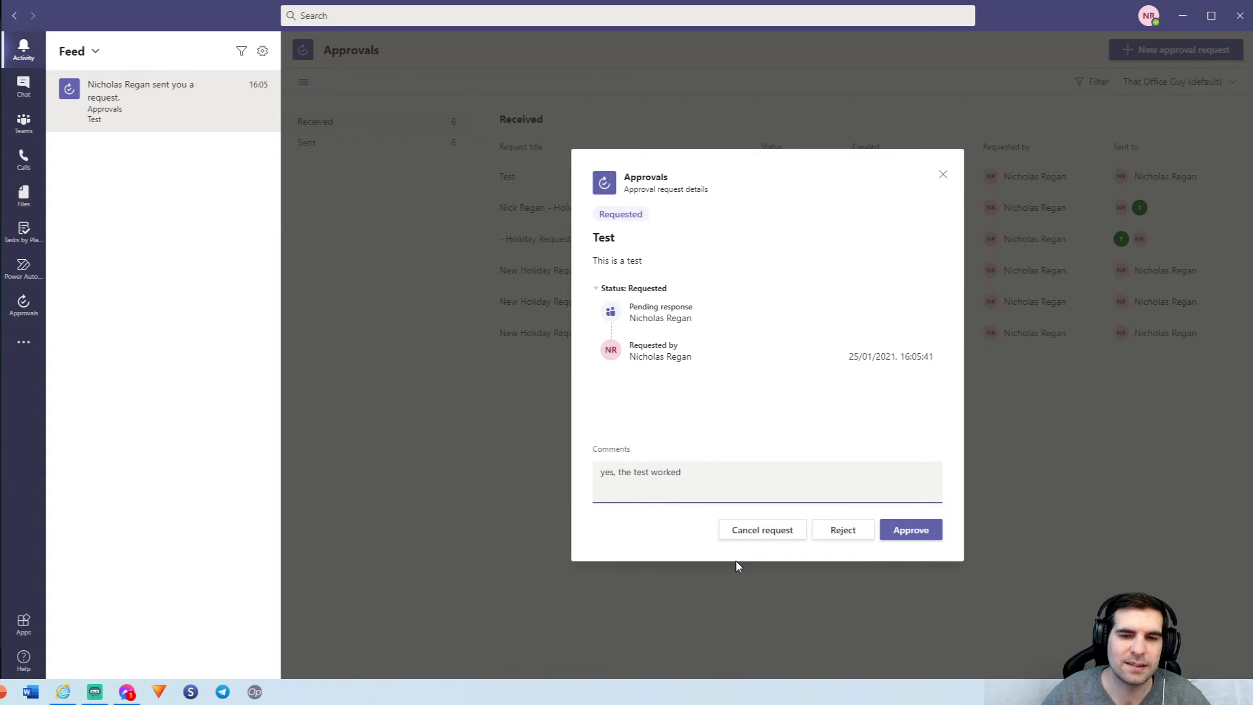
pyautogui.click(911, 541)
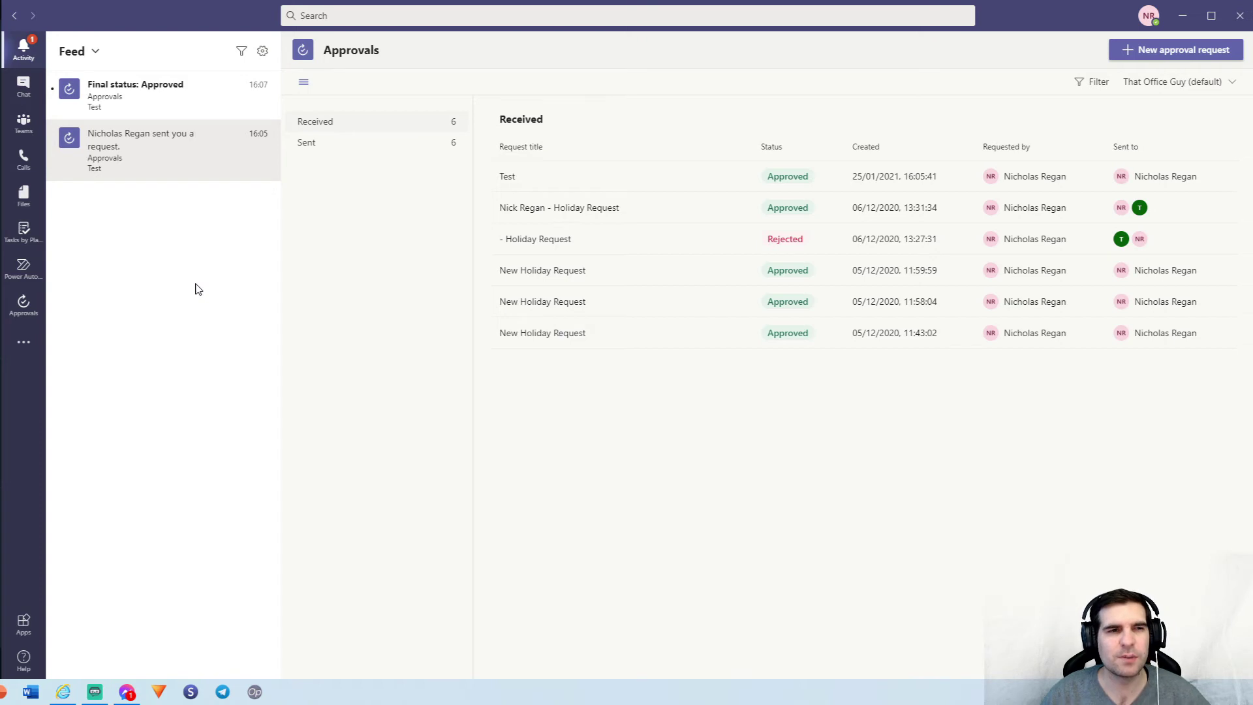
# Open the 'Final status: Approved' notification, review it, and close the details
pyautogui.click(160, 98)
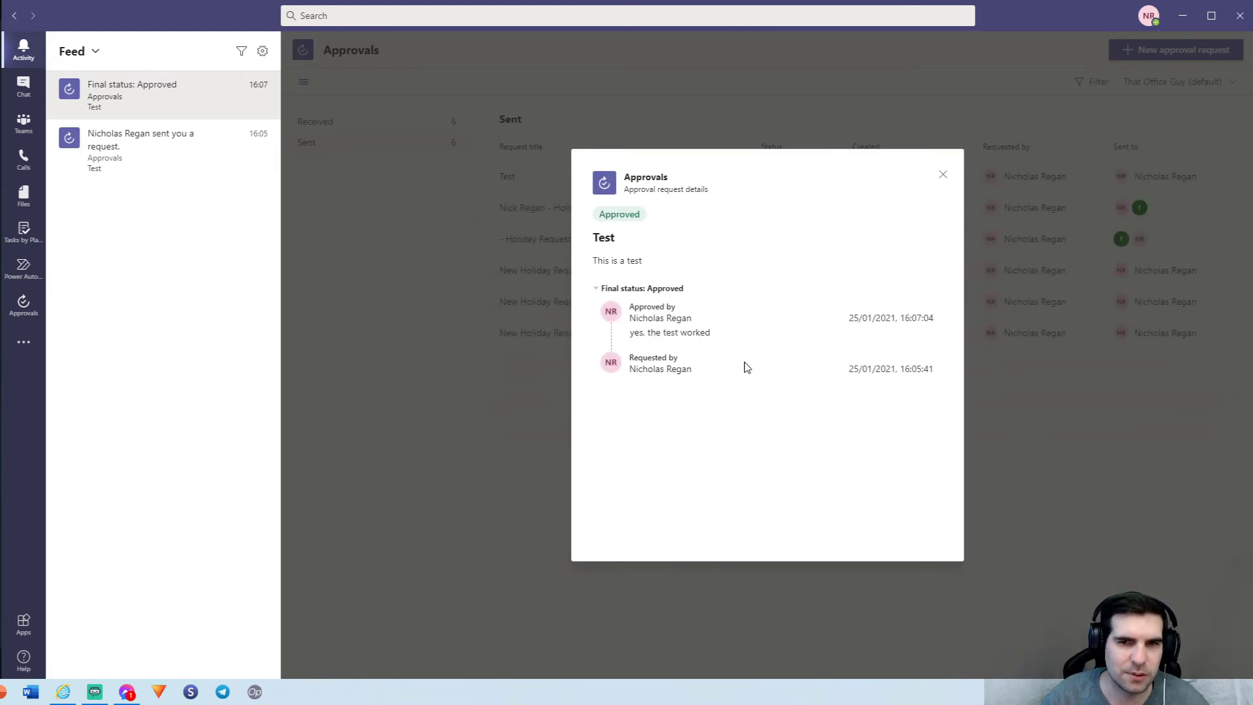
pyautogui.click(942, 175)
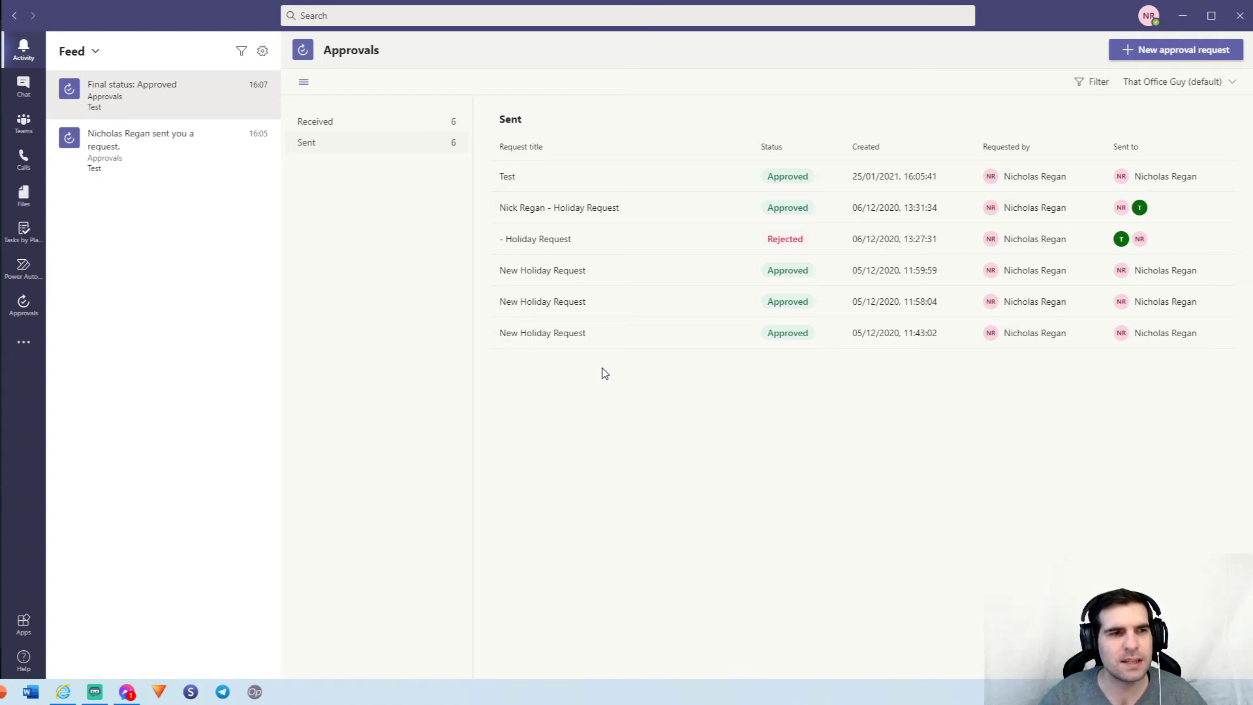
# Start a new approval request from a new conversation in the General channel
pyautogui.click(26, 128)
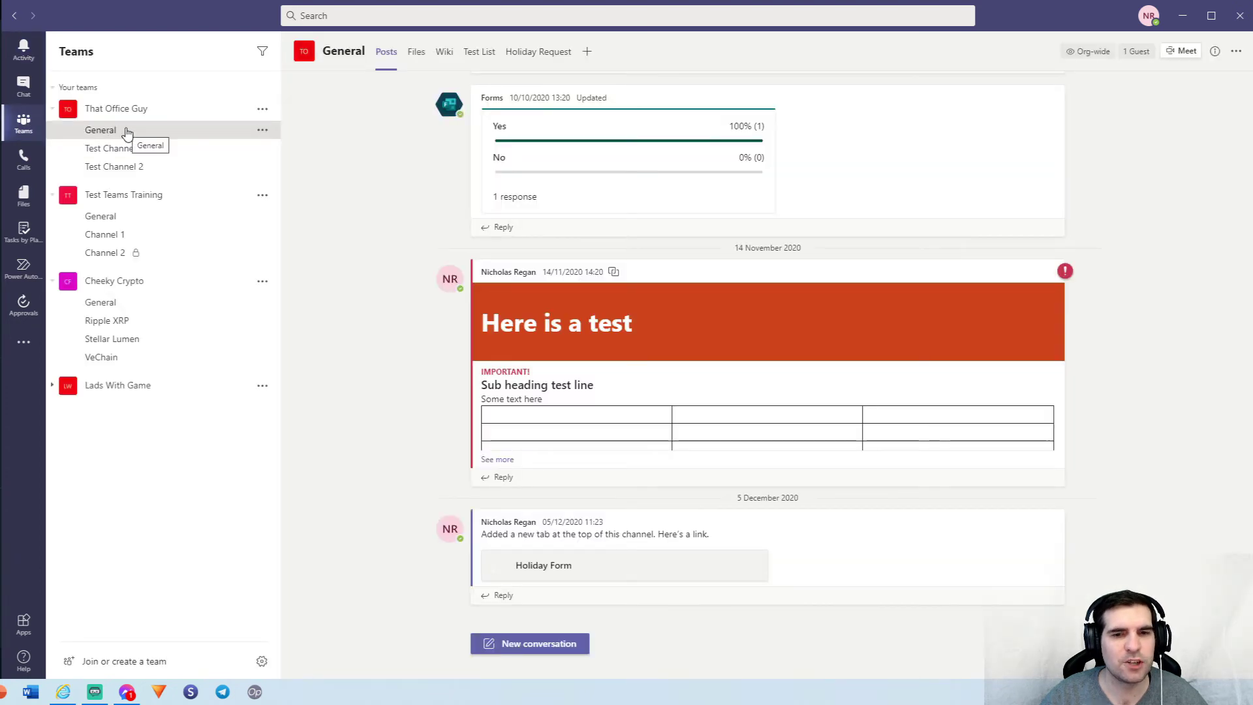
pyautogui.click(512, 644)
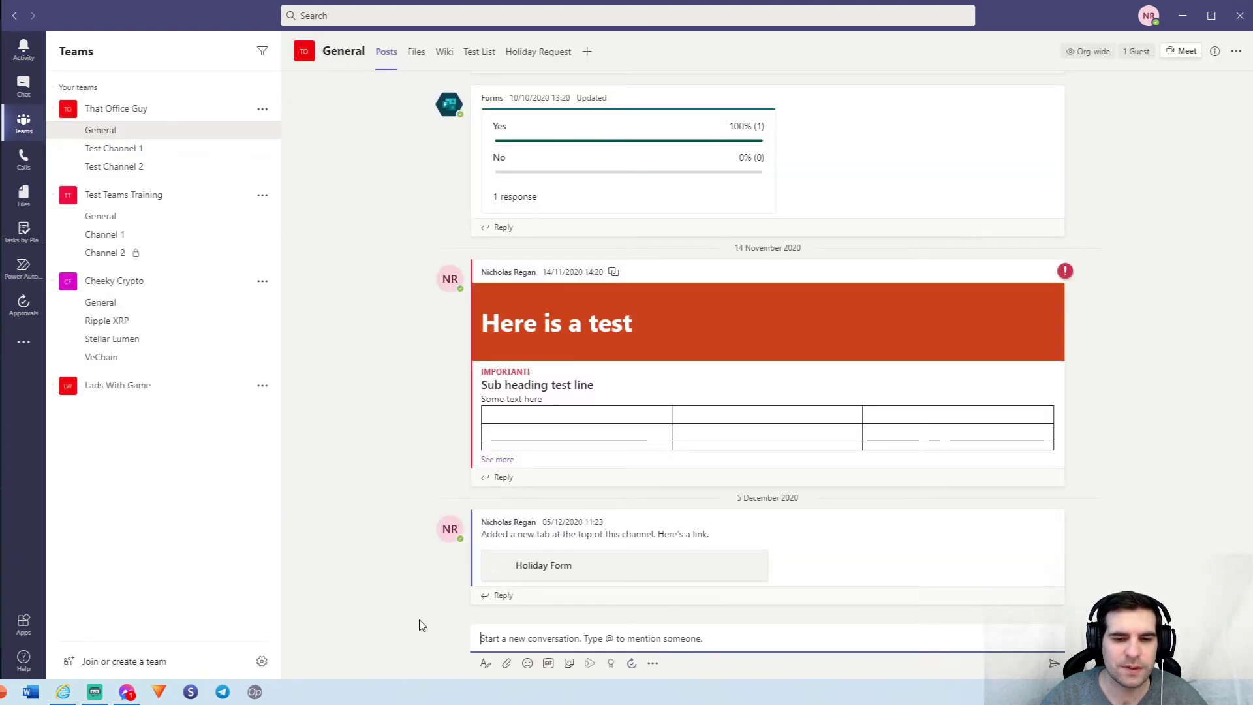
pyautogui.click(632, 664)
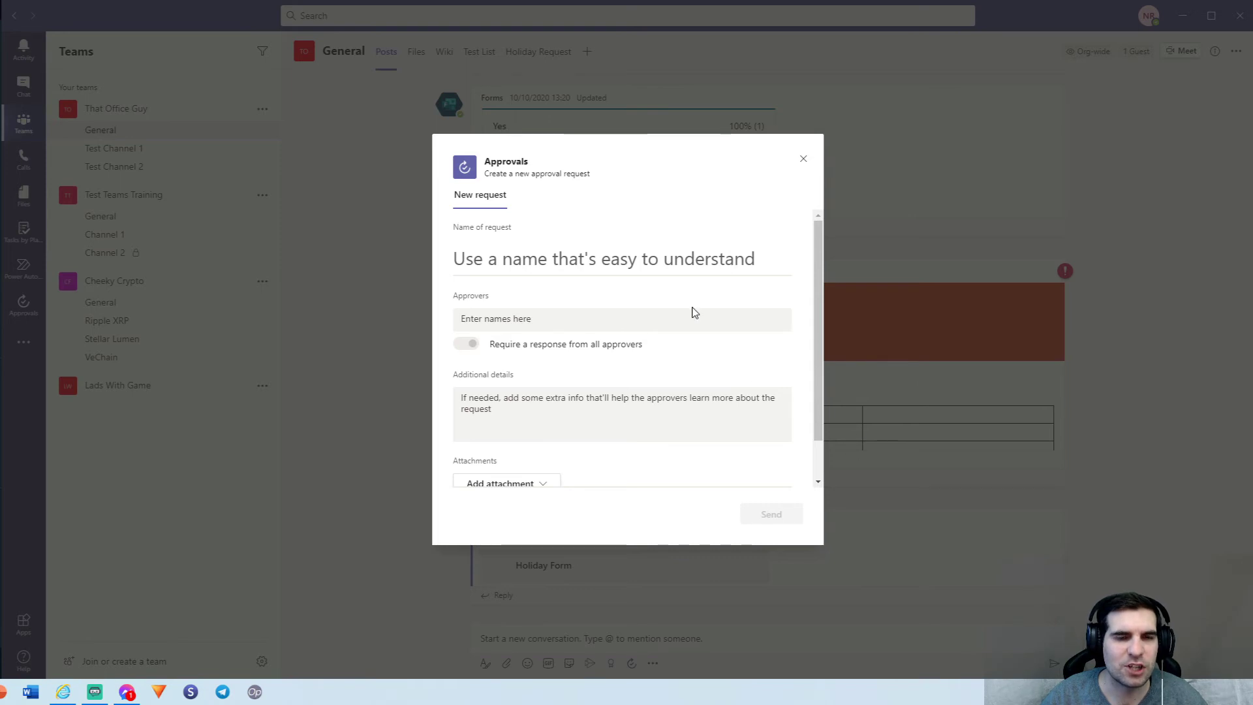
pyautogui.scroll(-1, 664, 326)
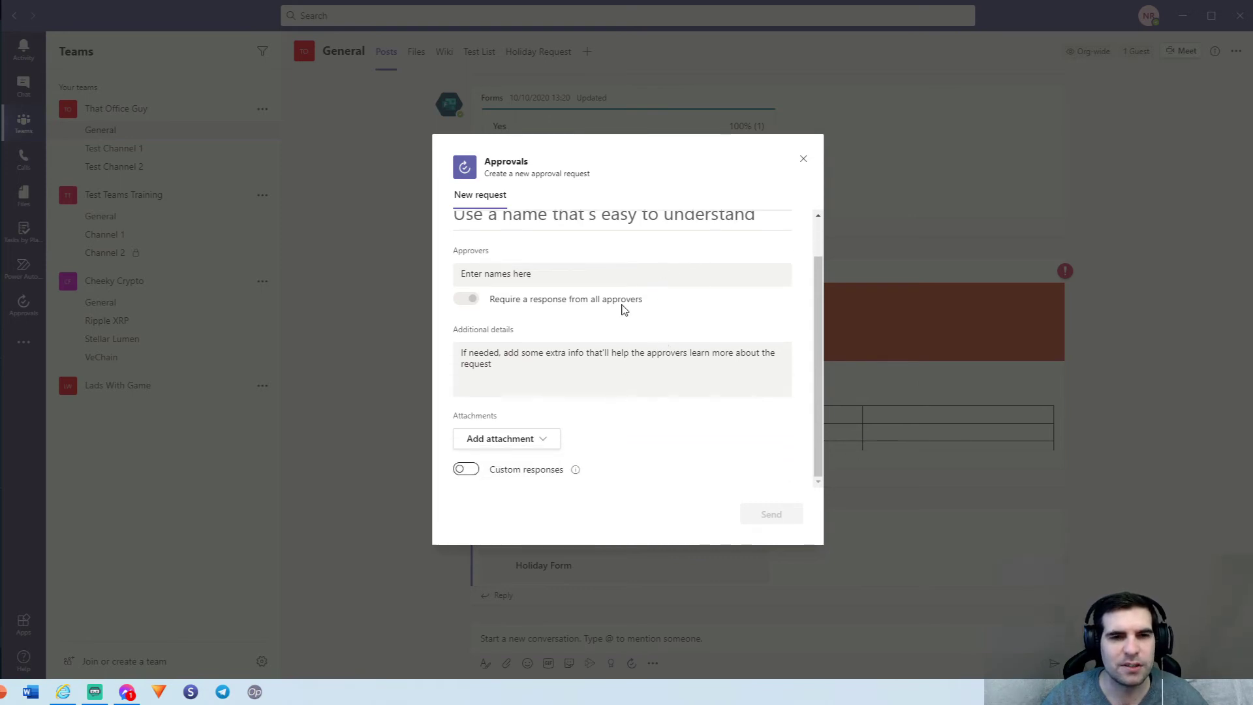
pyautogui.scroll(1, 613, 304)
# Name it 'This is Test 2', add one suggested approver, and add notes 'Here are some notes'
pyautogui.click(499, 261)
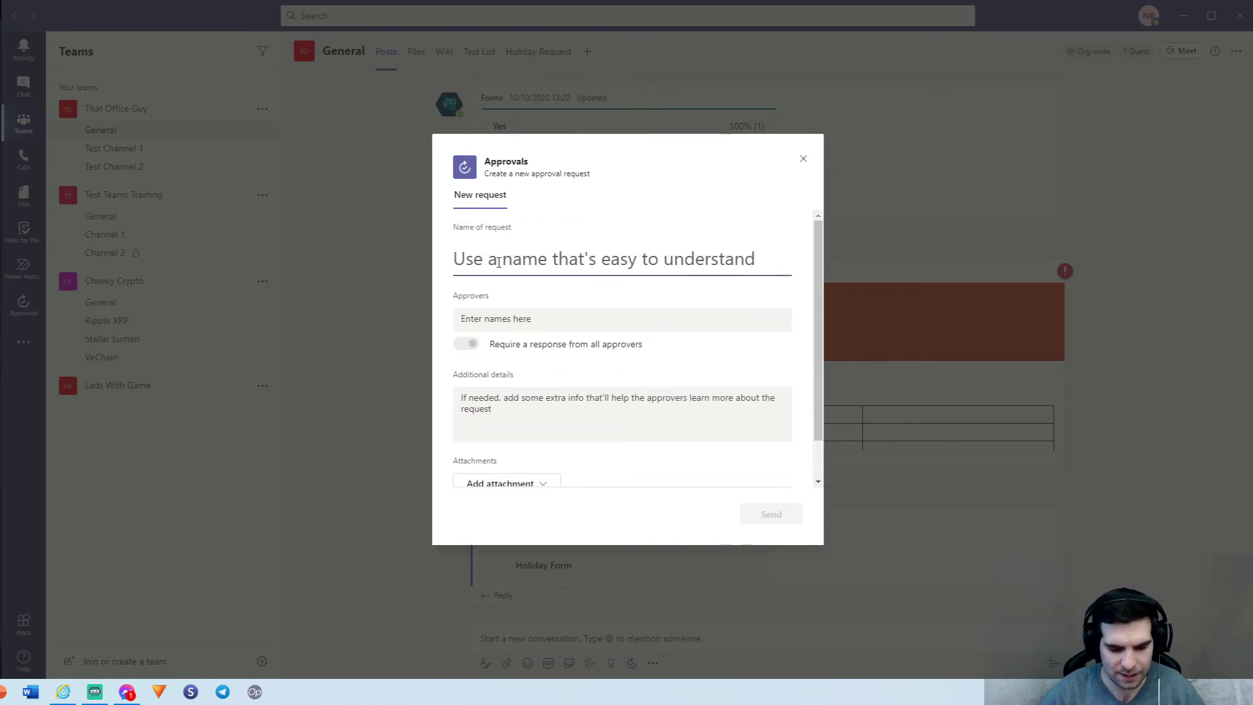
pyautogui.write('This i')
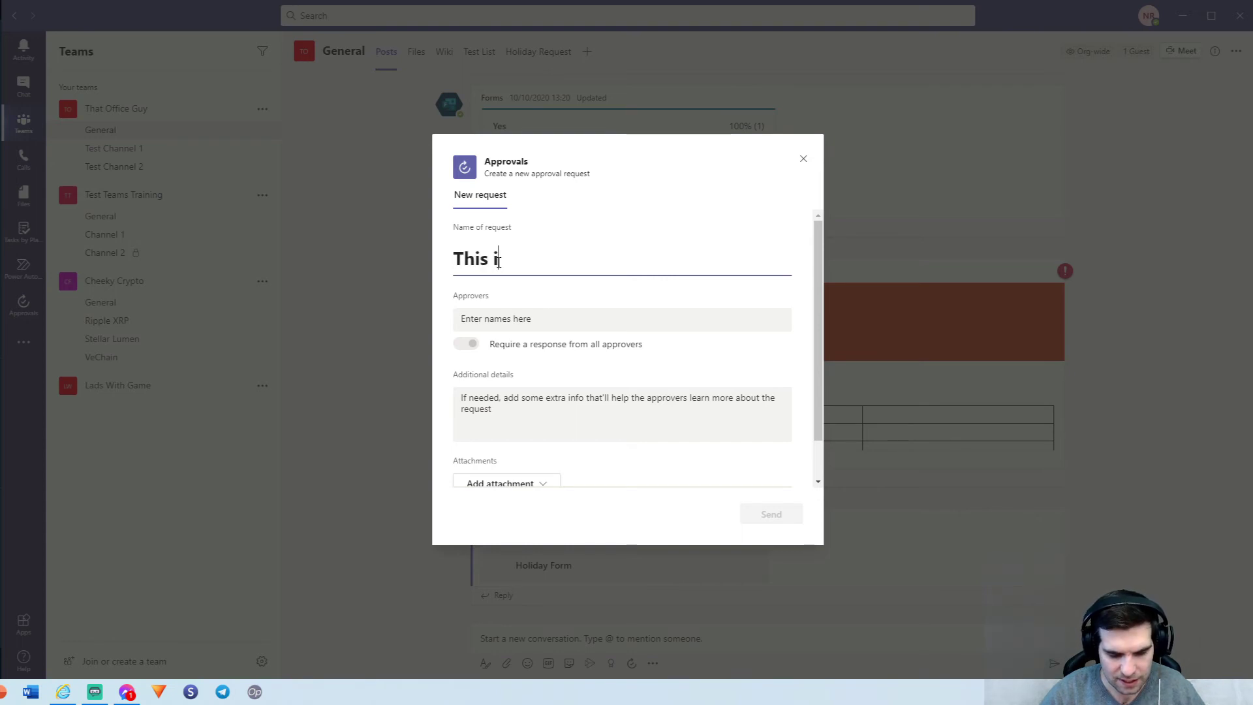
pyautogui.write('s Test 2')
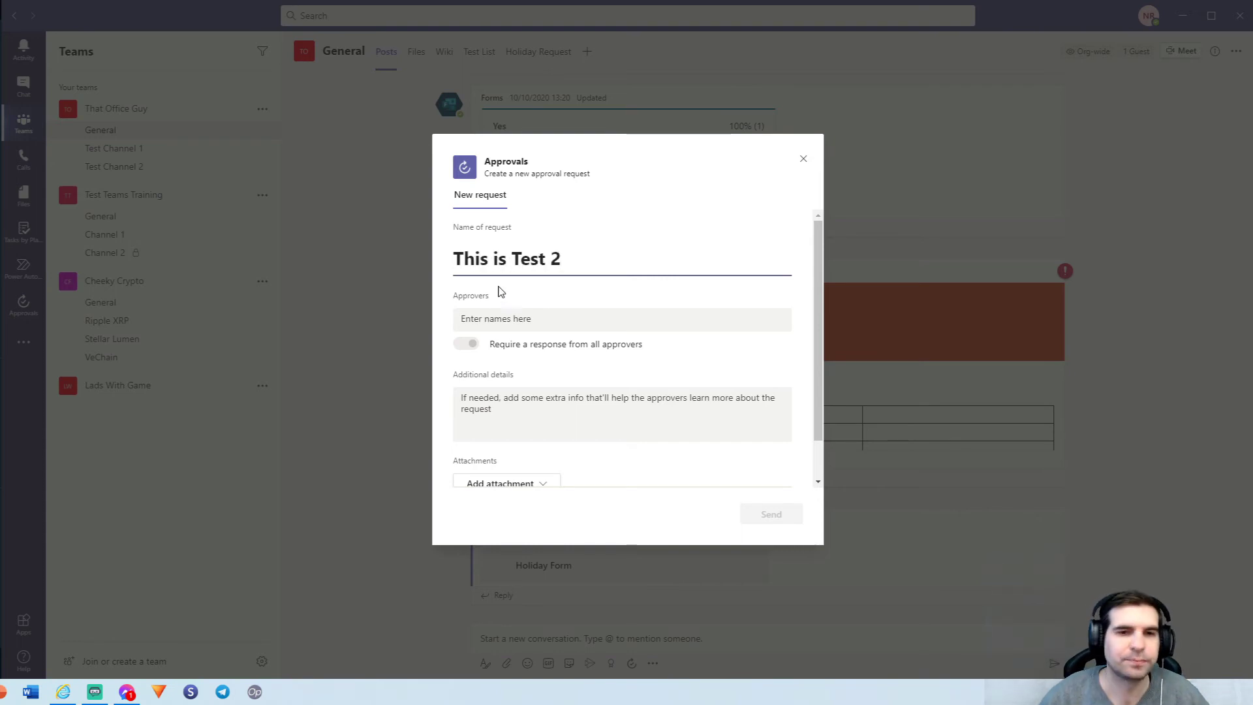
pyautogui.click(485, 318)
pyautogui.write('n')
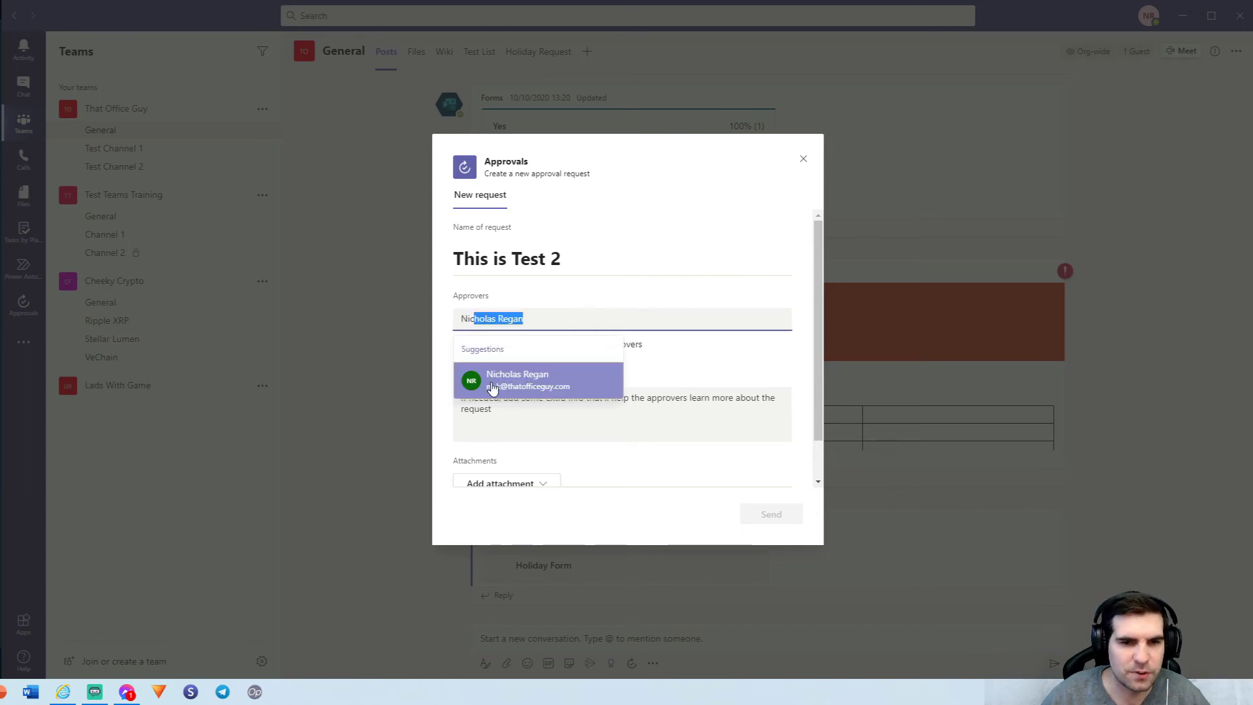
pyautogui.click(493, 385)
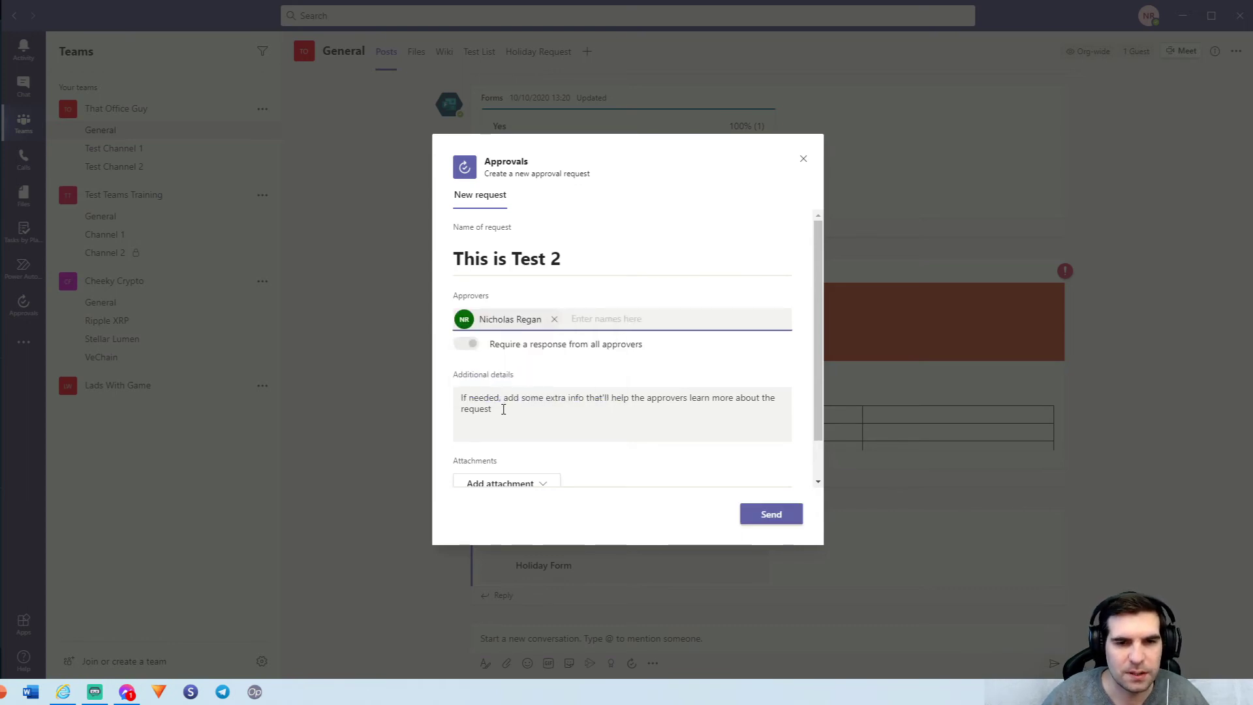
pyautogui.click(504, 410)
pyautogui.write('Here are some notes')
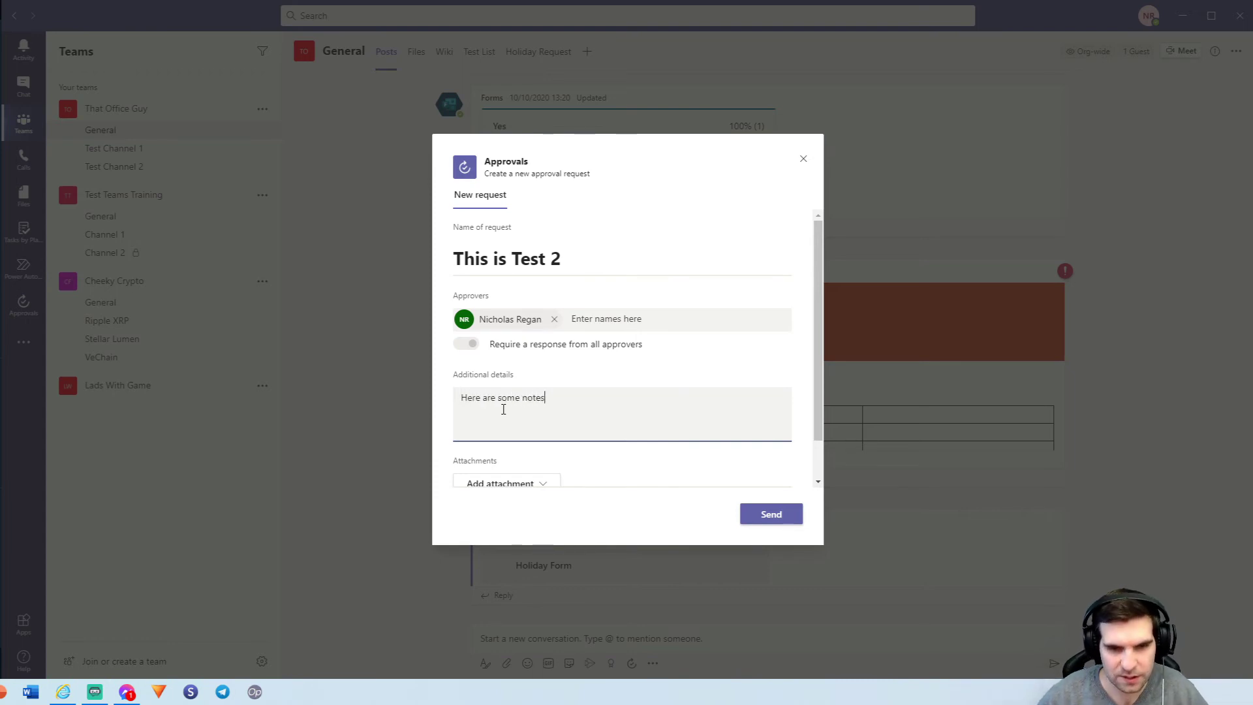
pyautogui.scroll(-1, 594, 431)
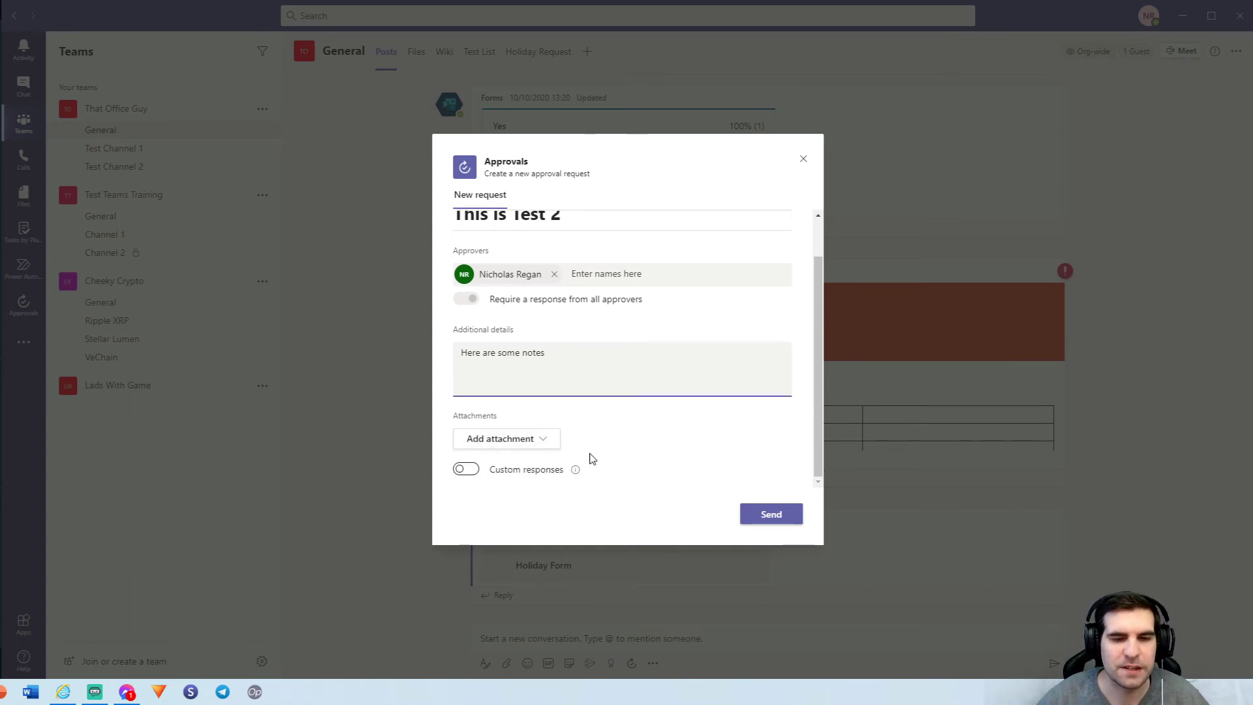
# Try custom responses, typing 'Yes or', then turn custom responses back off
pyautogui.click(466, 469)
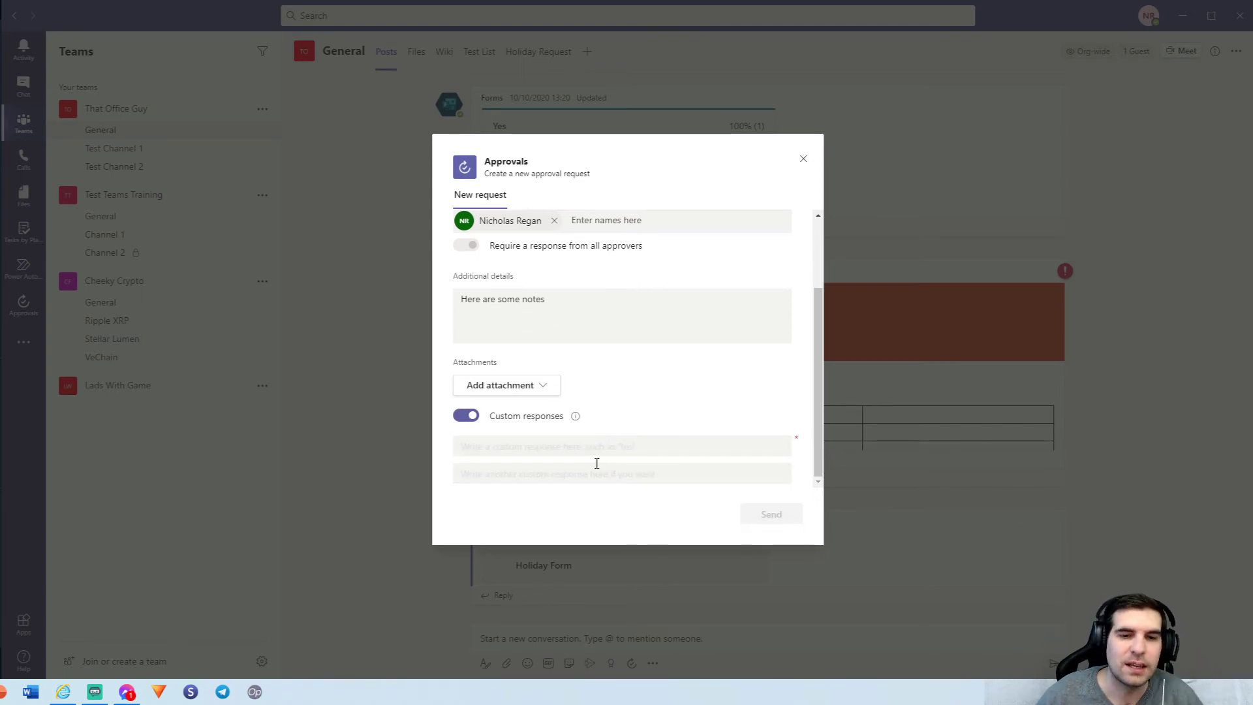
pyautogui.click(564, 453)
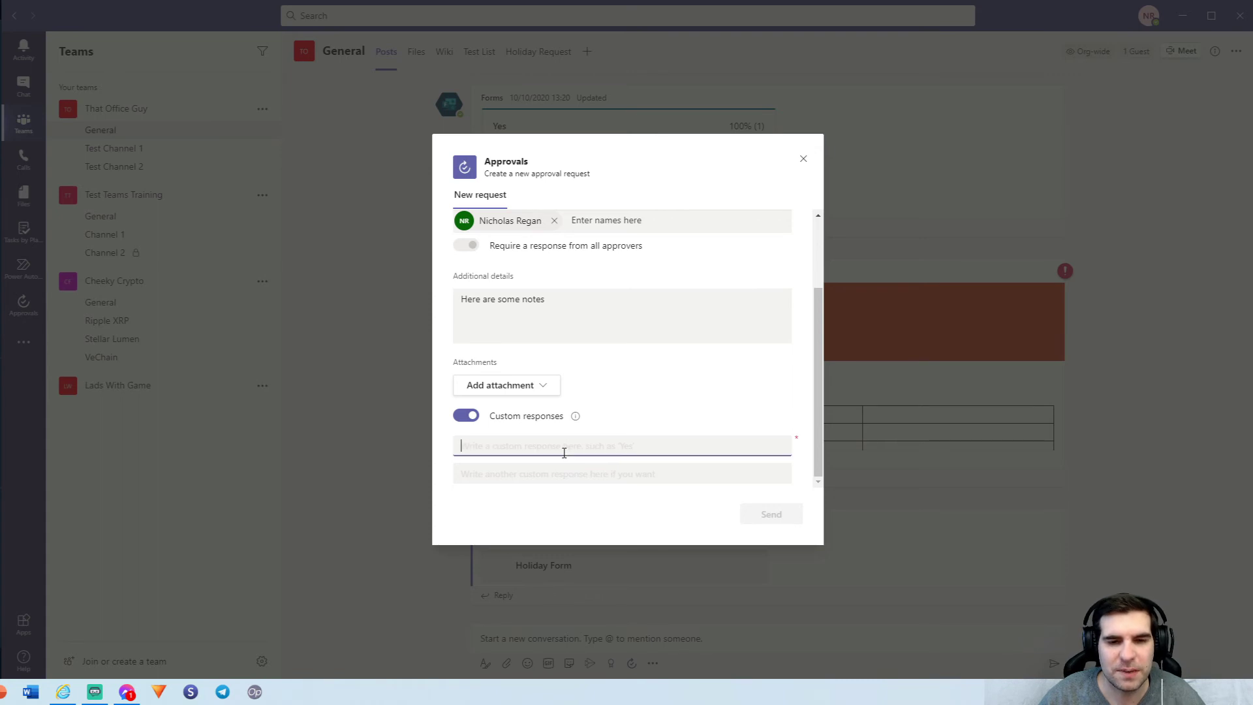
pyautogui.click(566, 475)
pyautogui.click(563, 447)
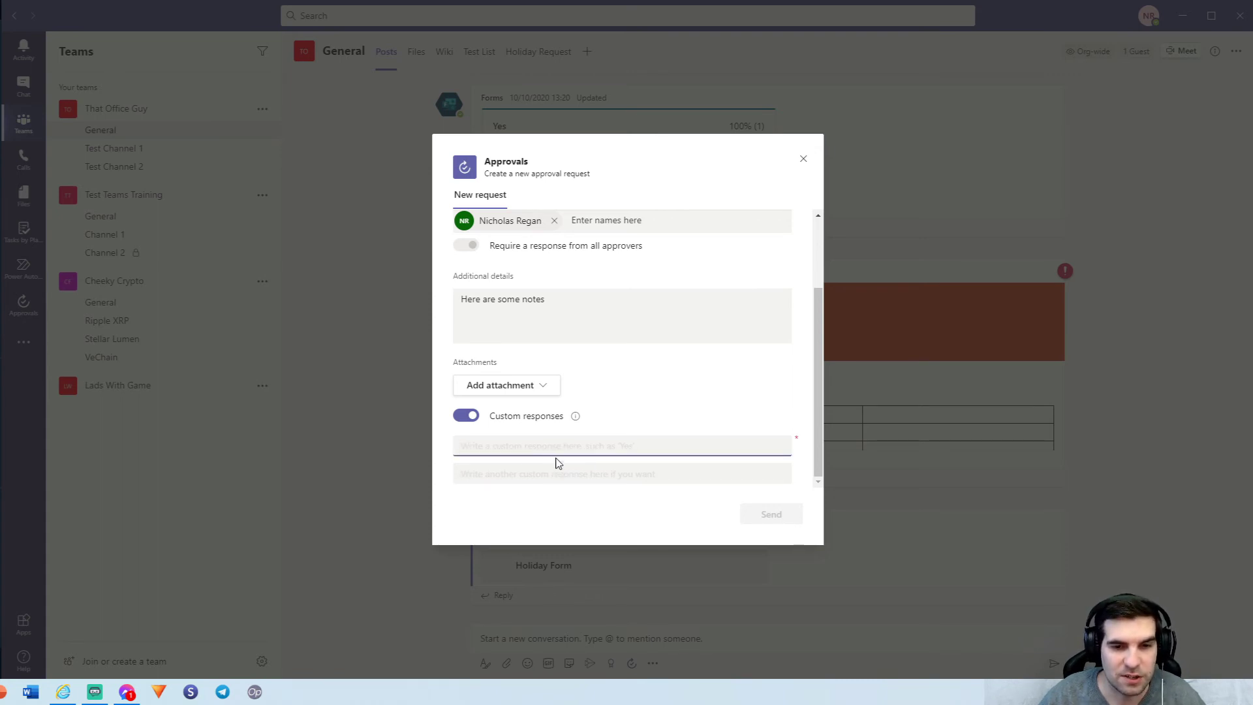
pyautogui.write('Yes or No')
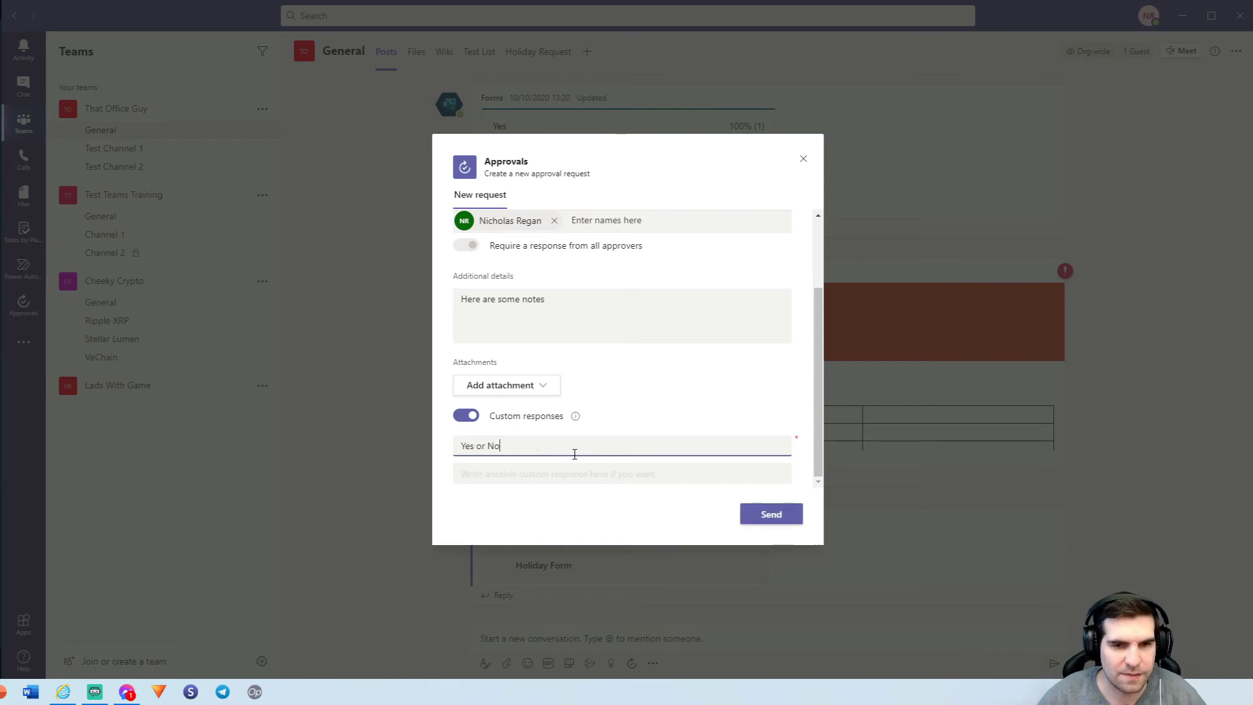
pyautogui.click(501, 476)
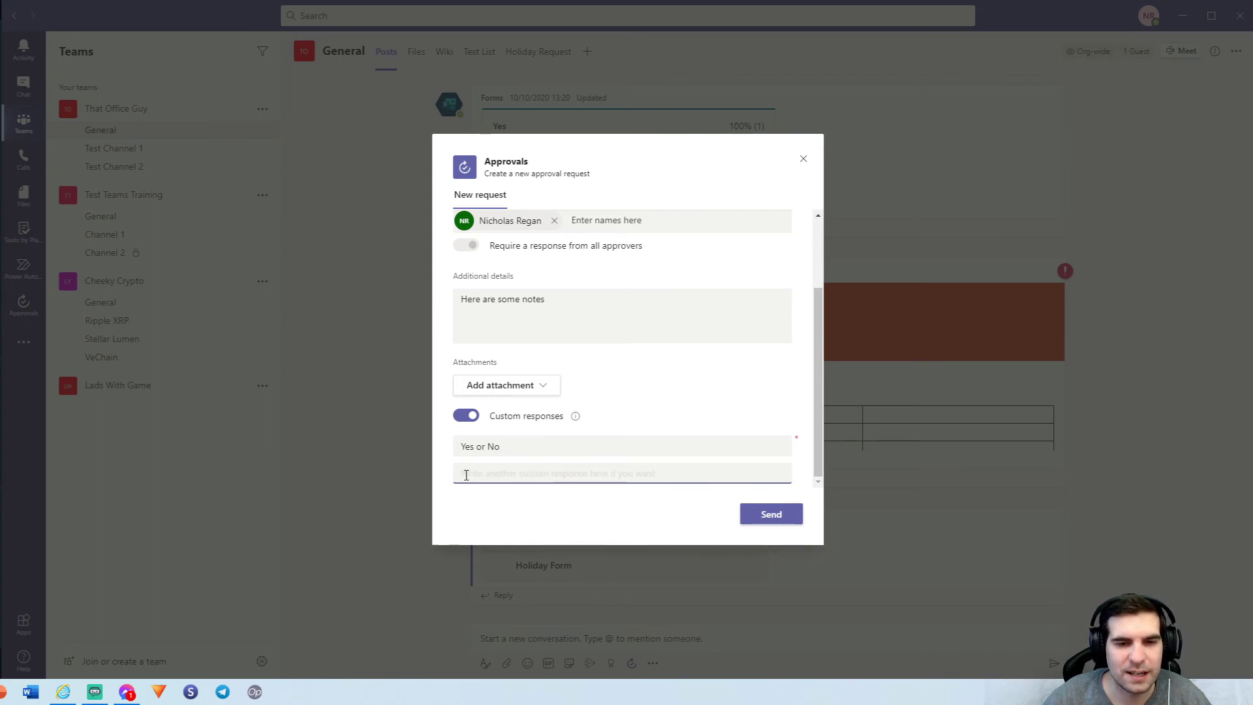
pyautogui.click(466, 416)
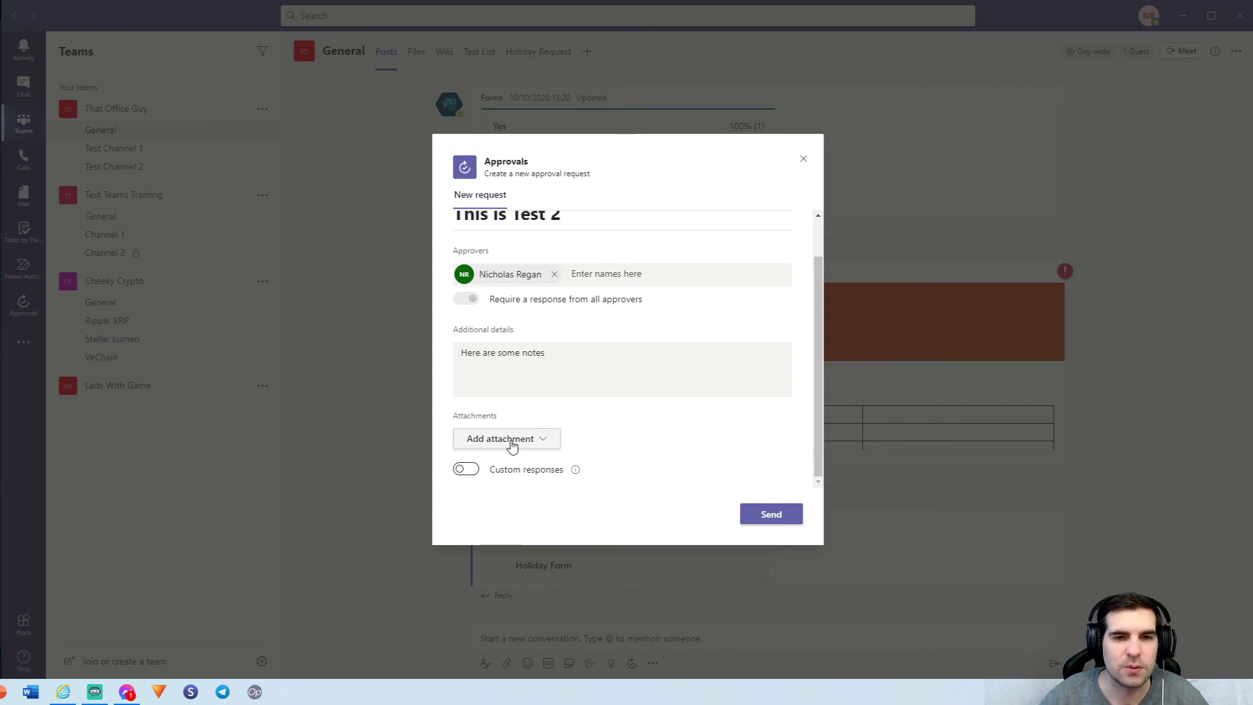
# Send the 'This is Test 2' approval request
pyautogui.scroll(1, 574, 303)
pyautogui.scroll(-1, 584, 327)
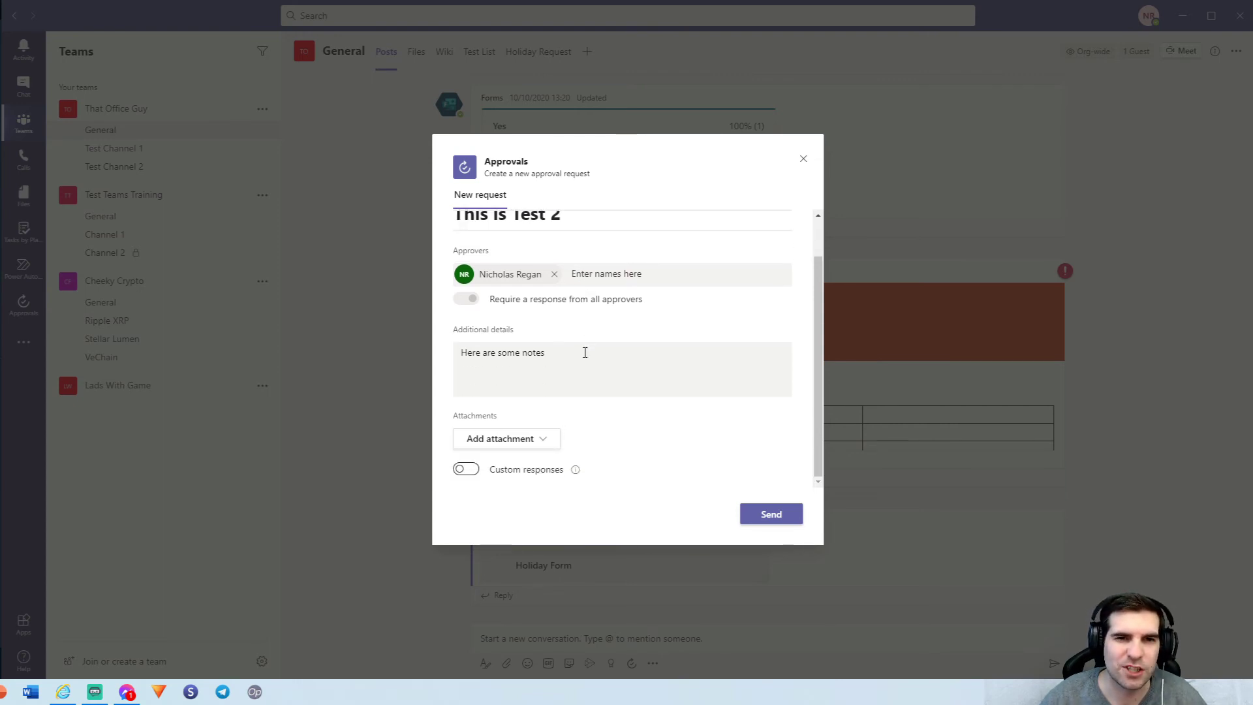
pyautogui.click(778, 524)
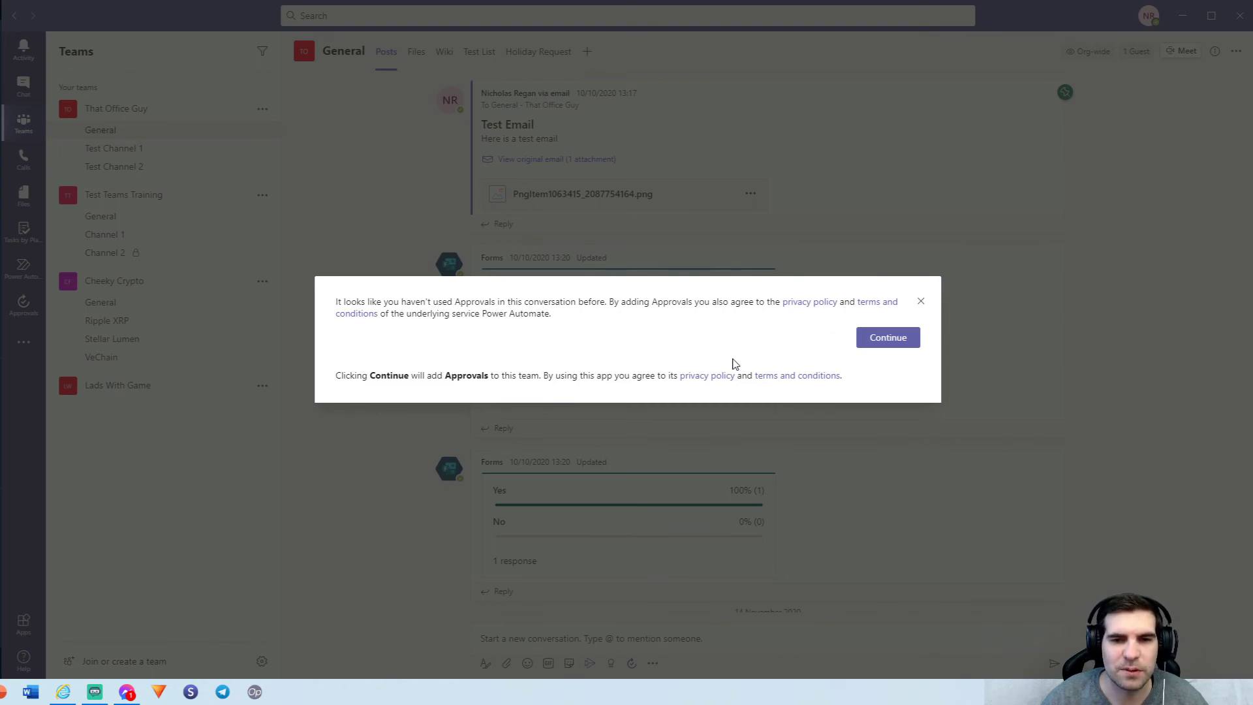
# Accept the prompt to add Approvals to the team, then scroll to the 'This is Test 2' card
pyautogui.click(890, 348)
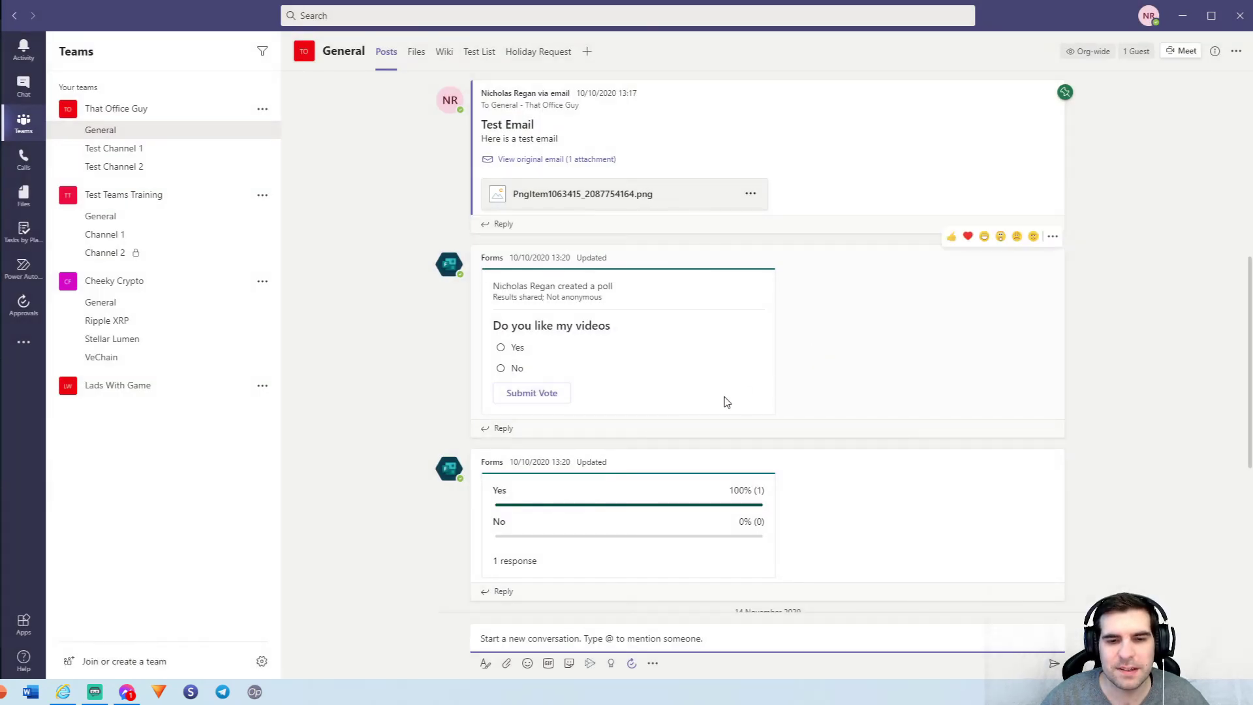
pyautogui.scroll(-3, 382, 429)
pyautogui.scroll(-6, 382, 428)
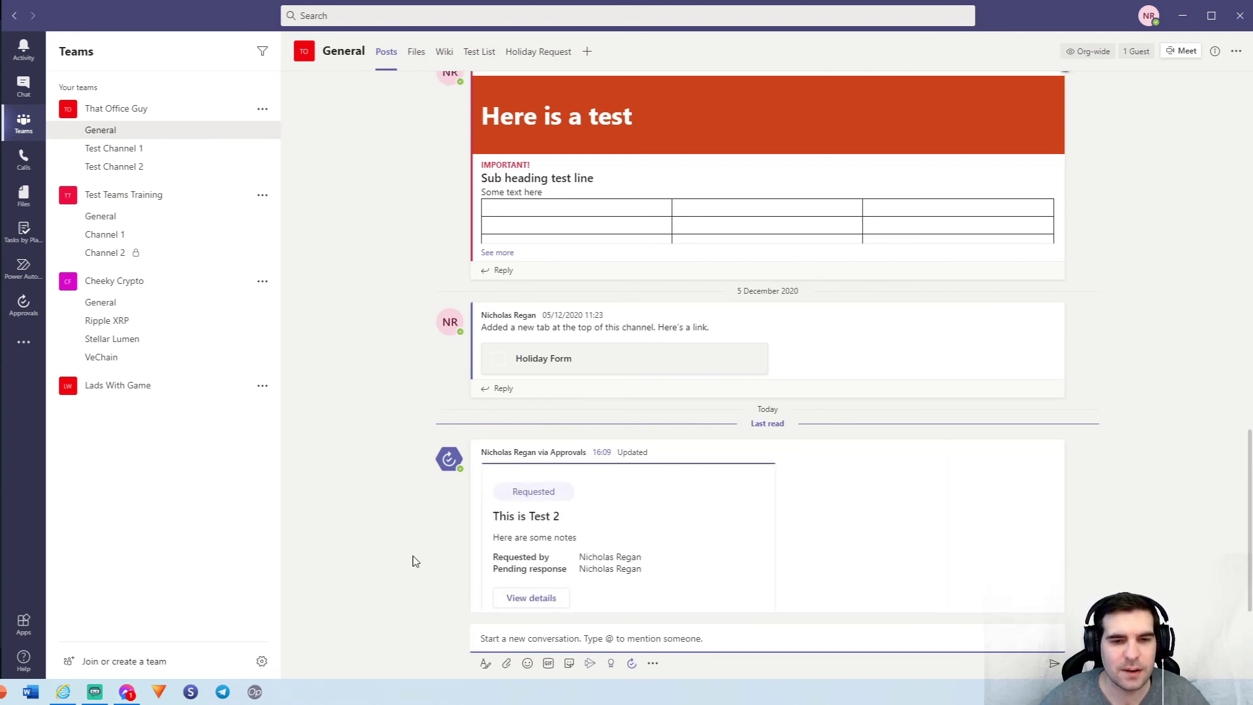
pyautogui.scroll(-1, 457, 536)
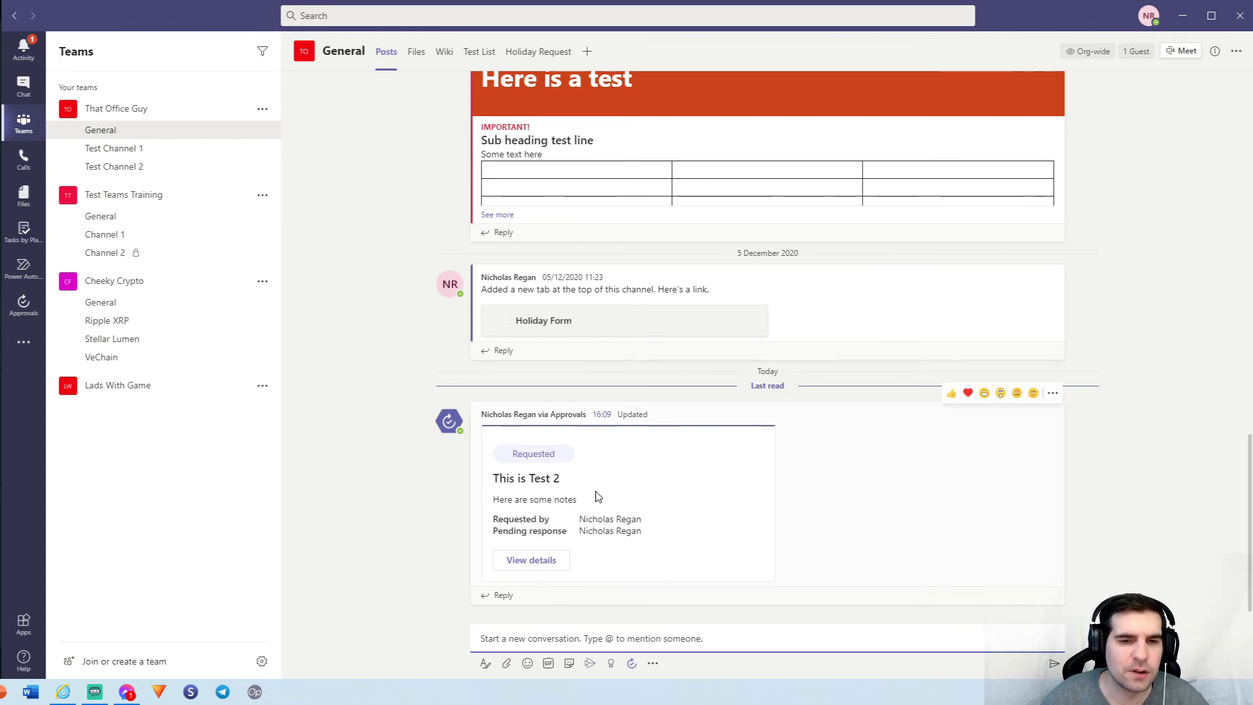
# Reject the 'This is Test 2' request with the comment 'no sorry, not approved'
pyautogui.click(546, 563)
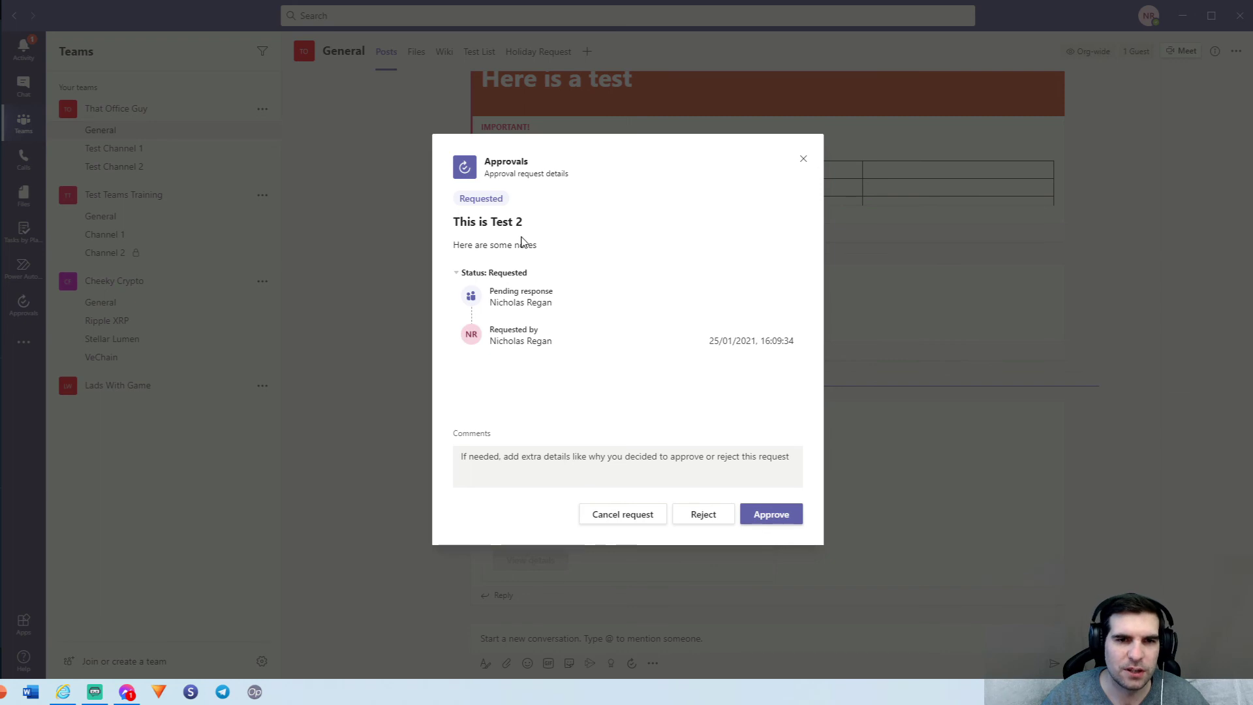
pyautogui.click(491, 462)
pyautogui.write('no sorry')
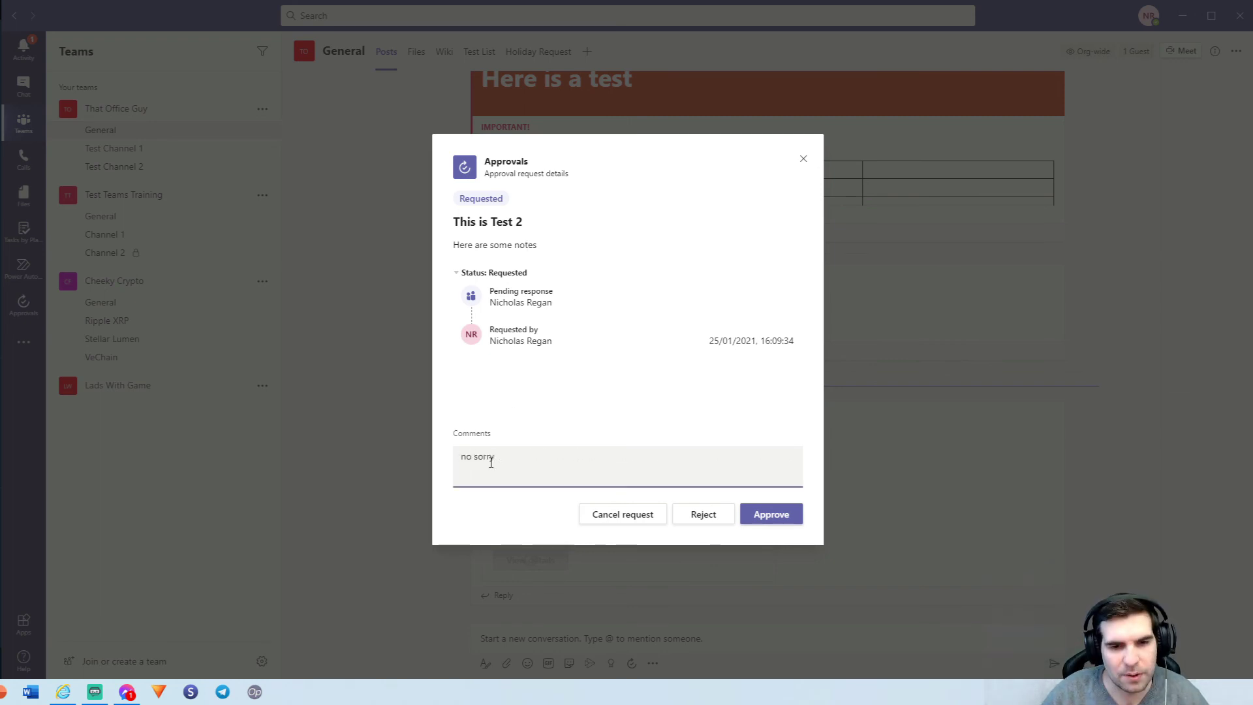
pyautogui.write(', not approved')
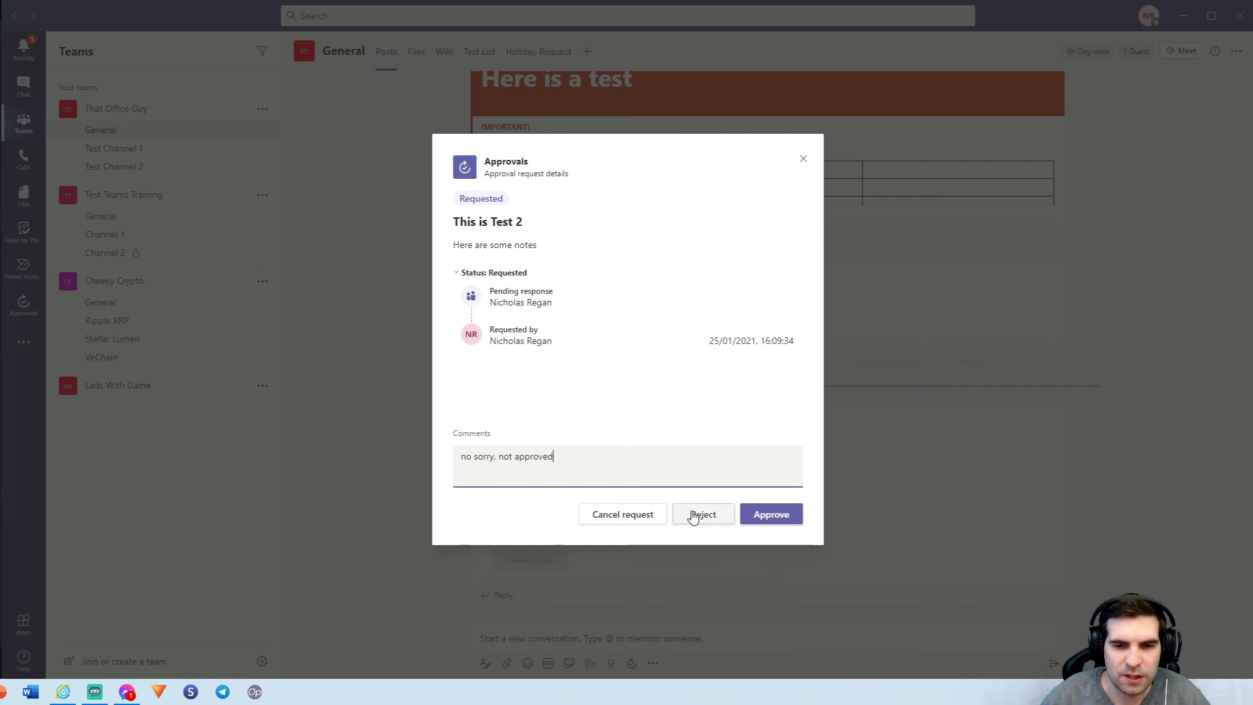
pyautogui.click(701, 520)
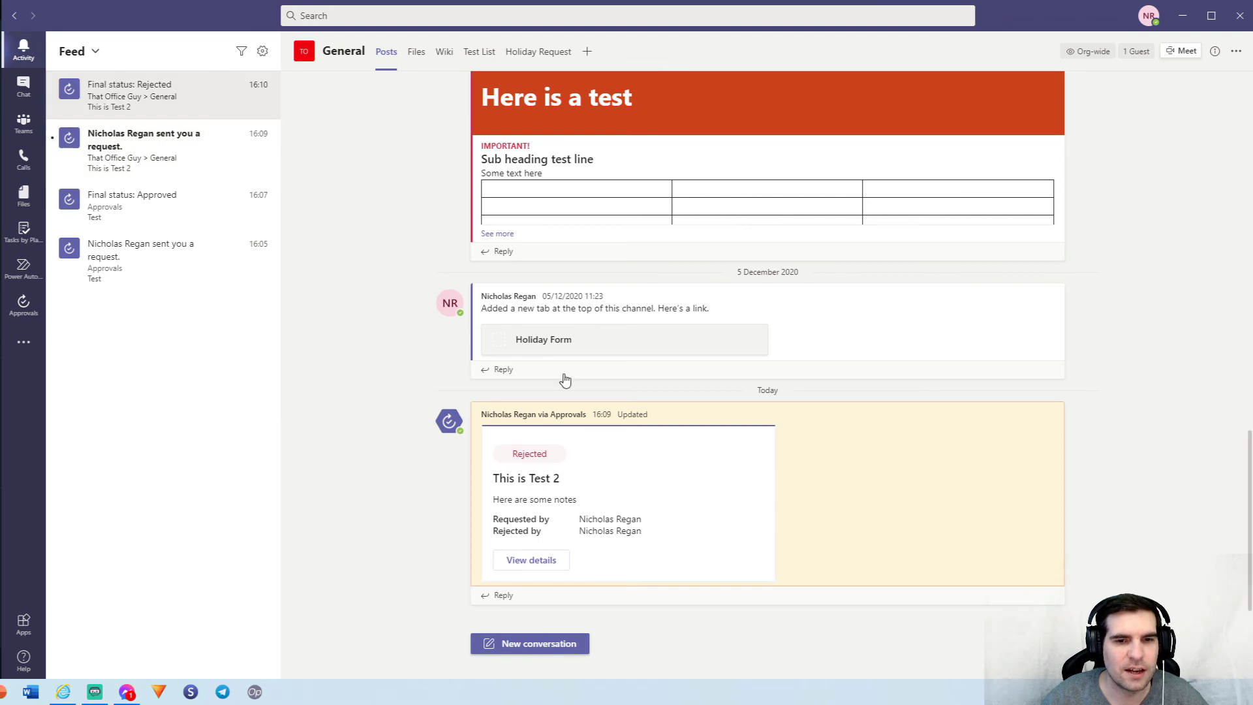
# Open the 'sent you a request' notification to see the rejected 'This is Test 2' card
pyautogui.click(141, 160)
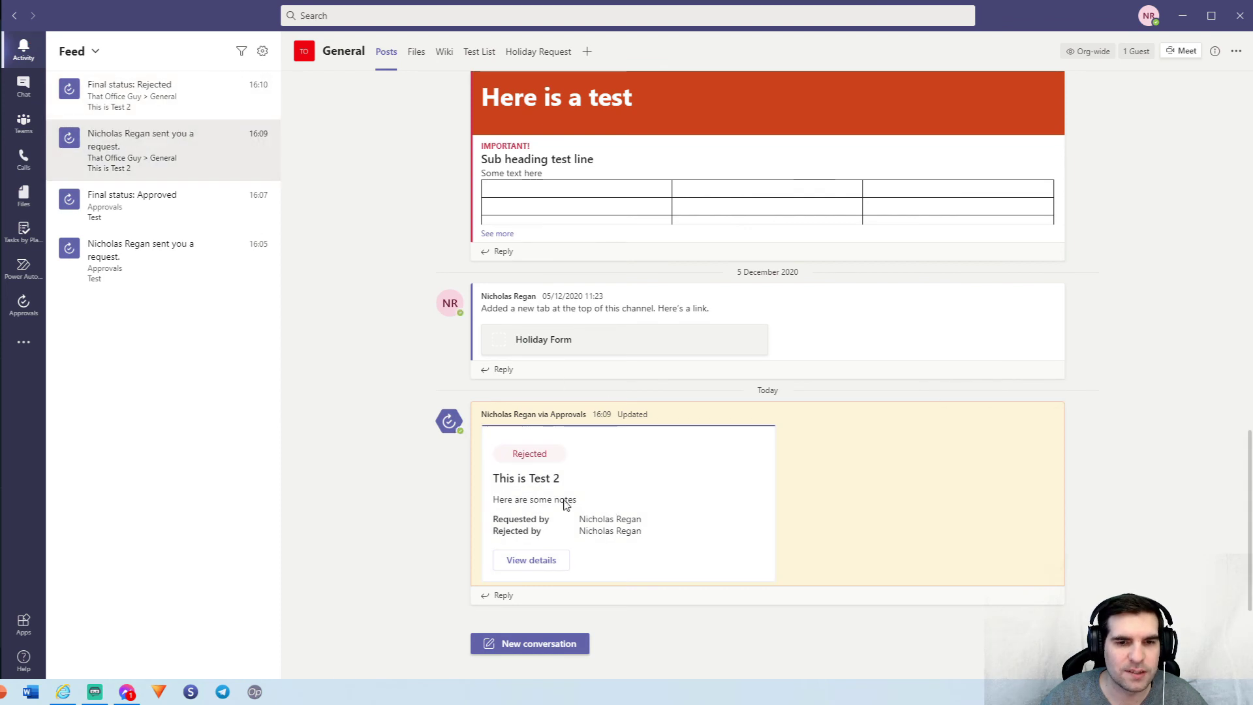